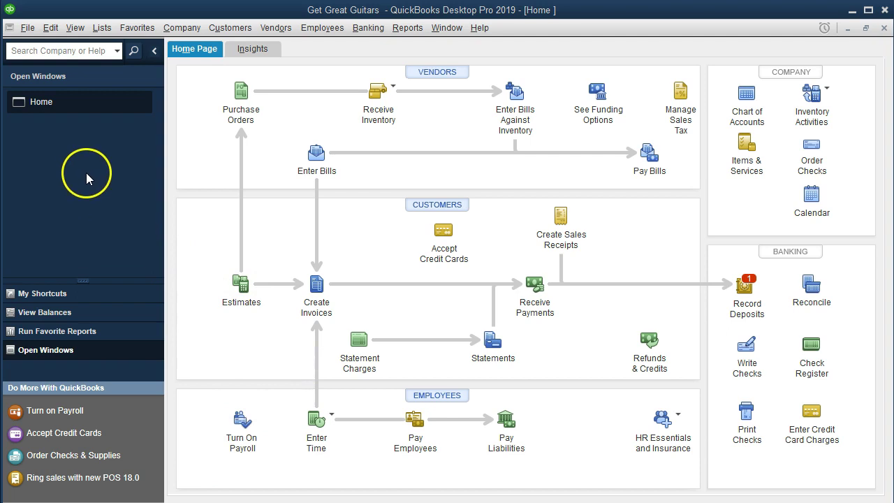
- Run the Profit & Loss Standard report from Reports > Company & Financial
{"action": "left_click", "coordinate": [80, 31]}
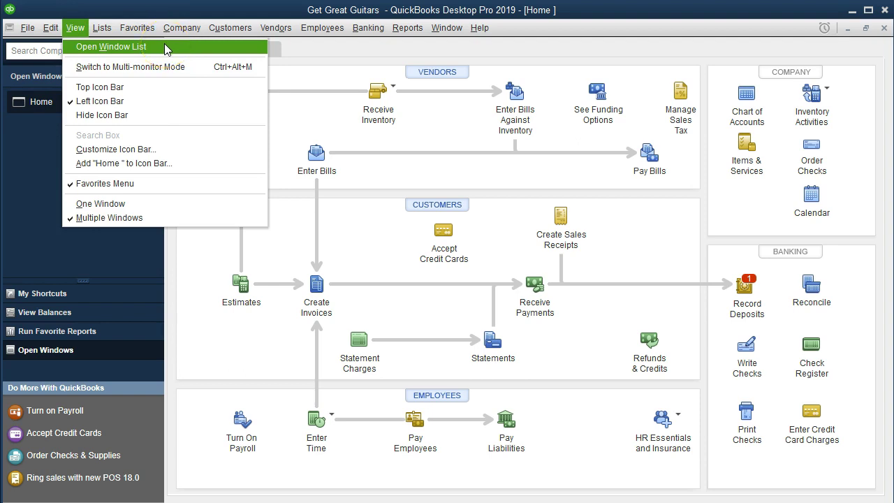
{"action": "left_click", "coordinate": [19, 157]}
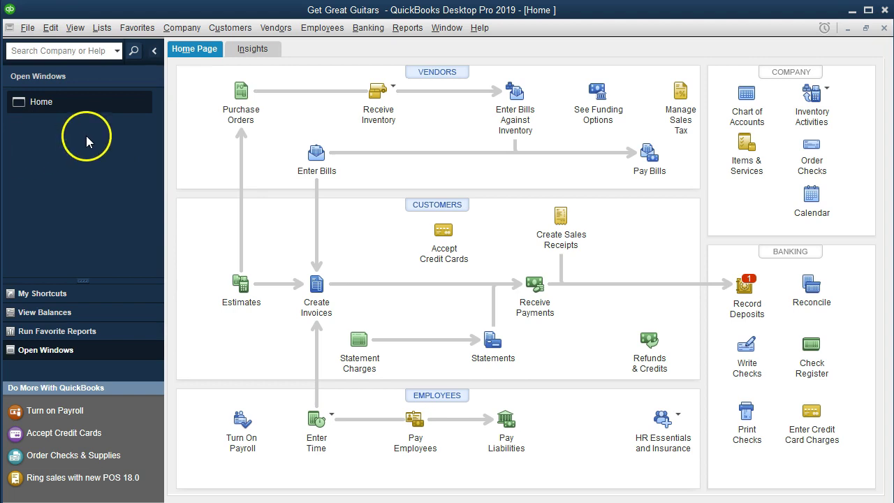
{"action": "left_click", "coordinate": [409, 31]}
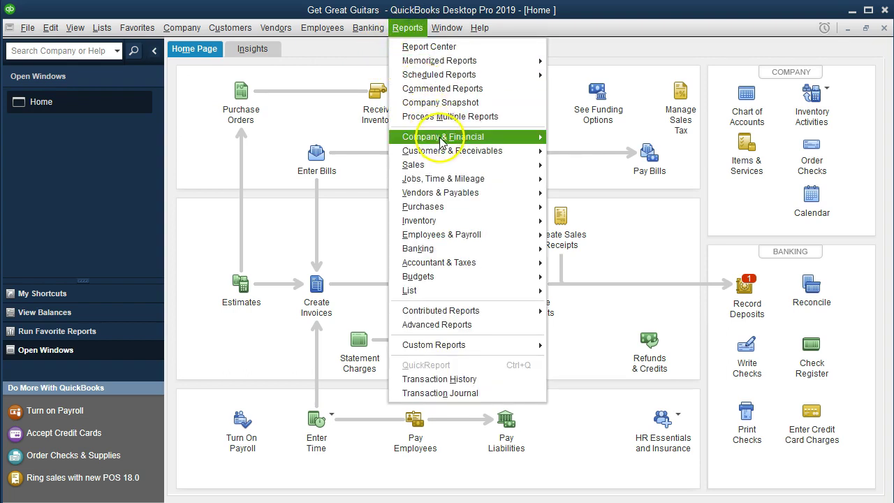
{"action": "mouse_move", "coordinate": [516, 138]}
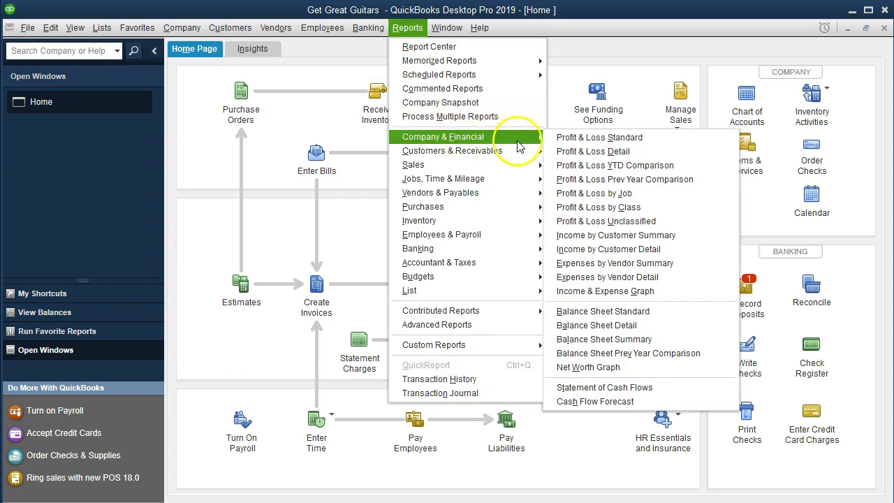
{"action": "left_click", "coordinate": [679, 141]}
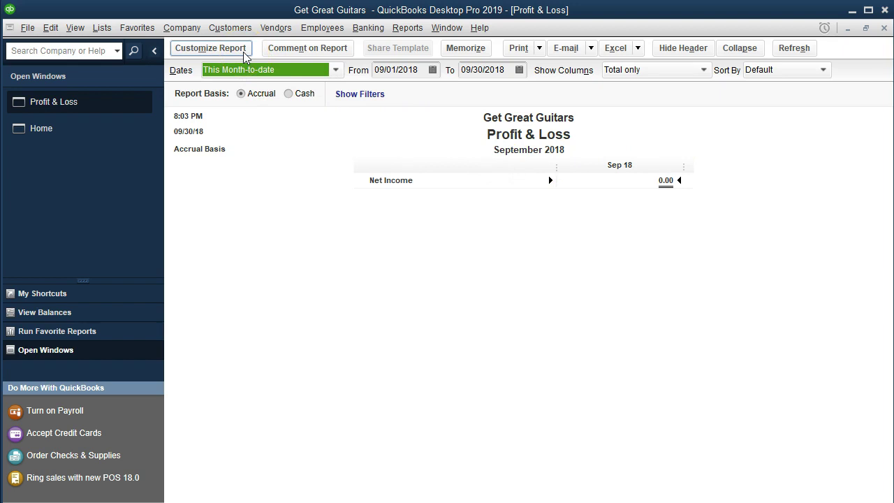
- Set the Profit & Loss date range to 01/01/2019 through 02/28/2019
{"action": "left_click", "coordinate": [245, 48]}
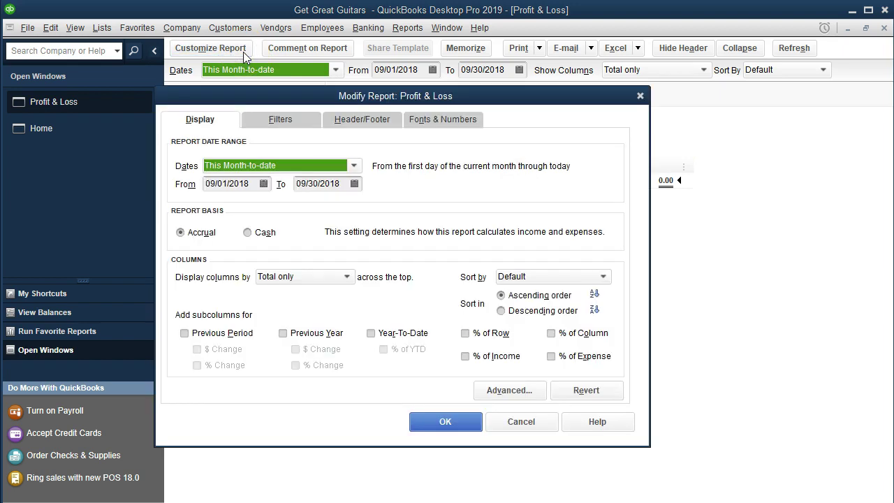
{"action": "key", "text": "Tab"}
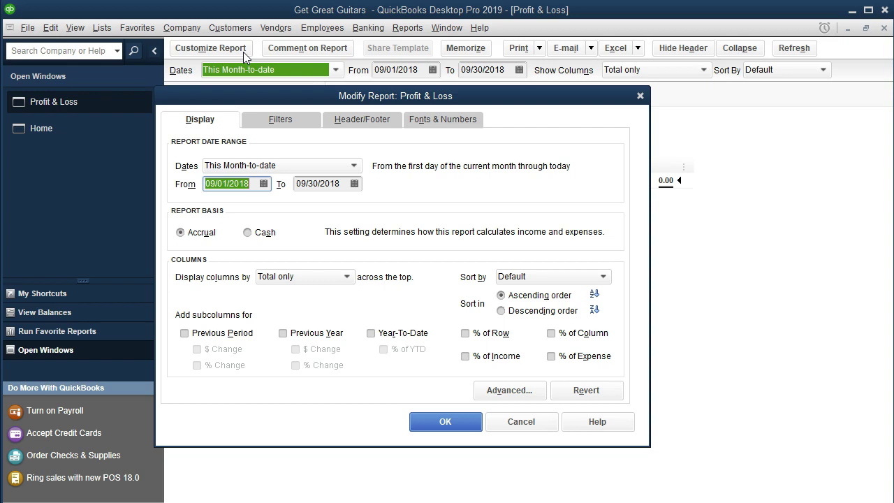
{"action": "type", "text": "01"}
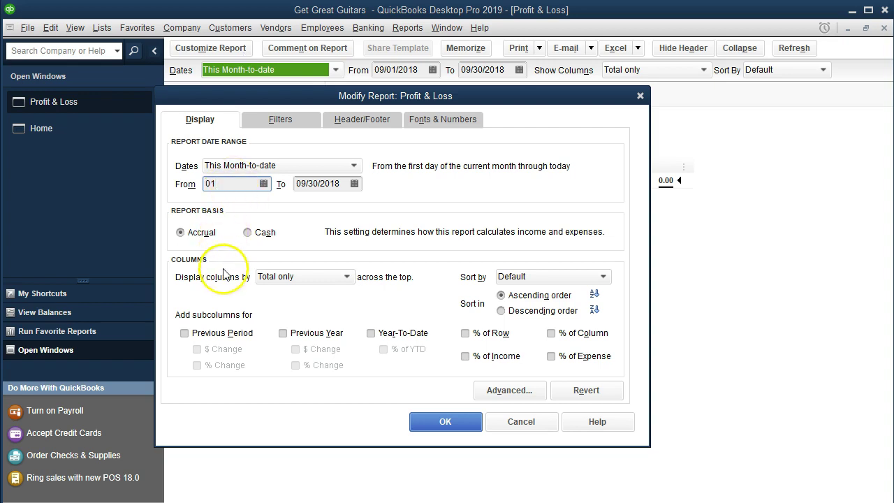
{"action": "type", "text": "/01/2019"}
{"action": "key", "text": "Tab"}
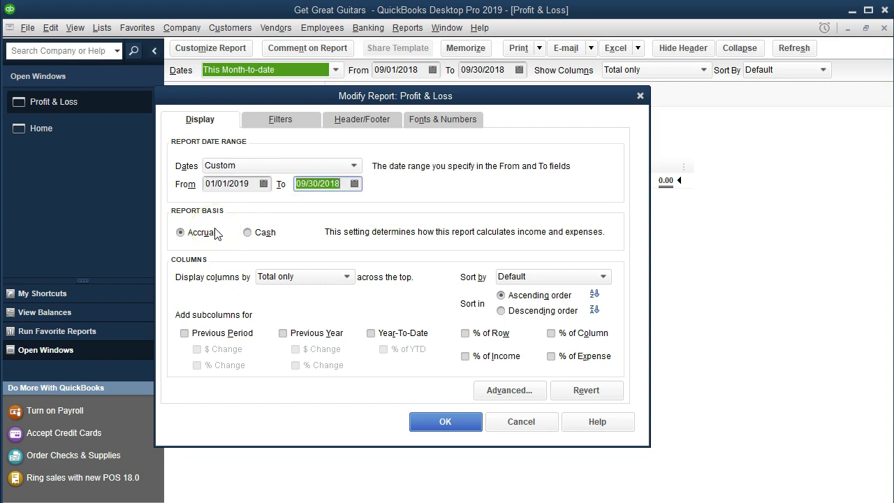
{"action": "type", "text": "022819"}
{"action": "left_click", "coordinate": [209, 233]}
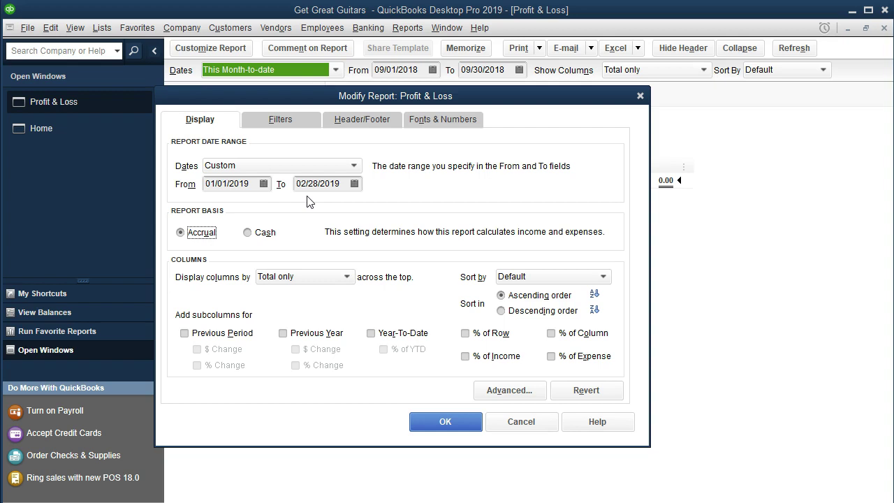
{"action": "left_click", "coordinate": [433, 422]}
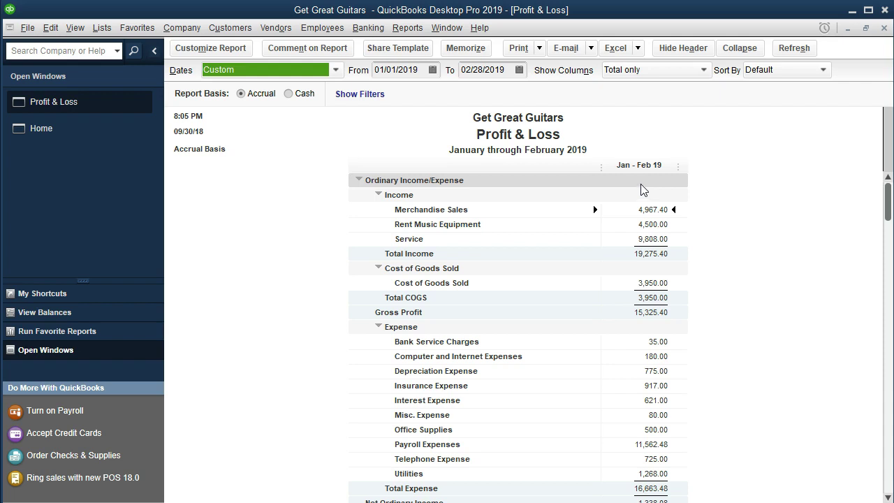
{"action": "left_click", "coordinate": [704, 72]}
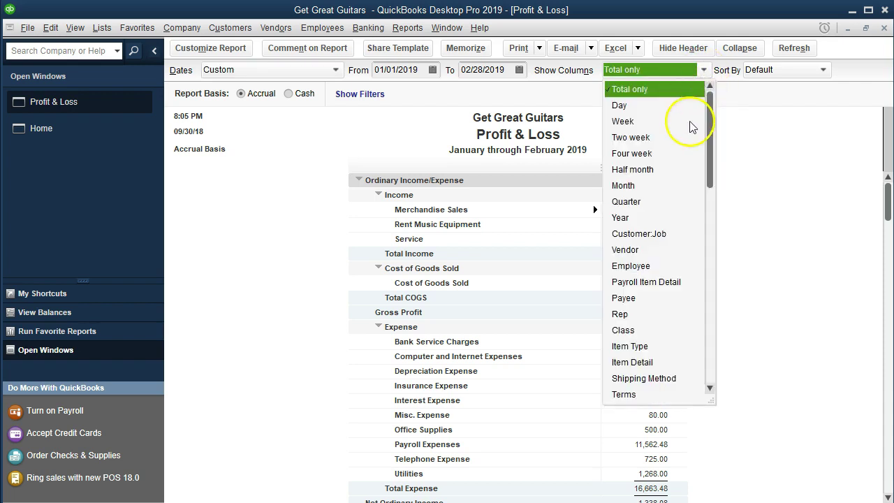
{"action": "left_click", "coordinate": [632, 187]}
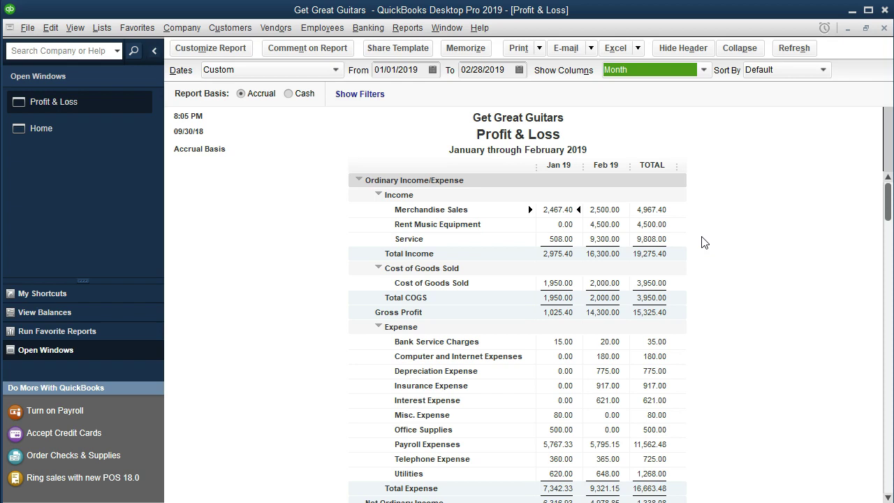
{"action": "left_click", "coordinate": [529, 195]}
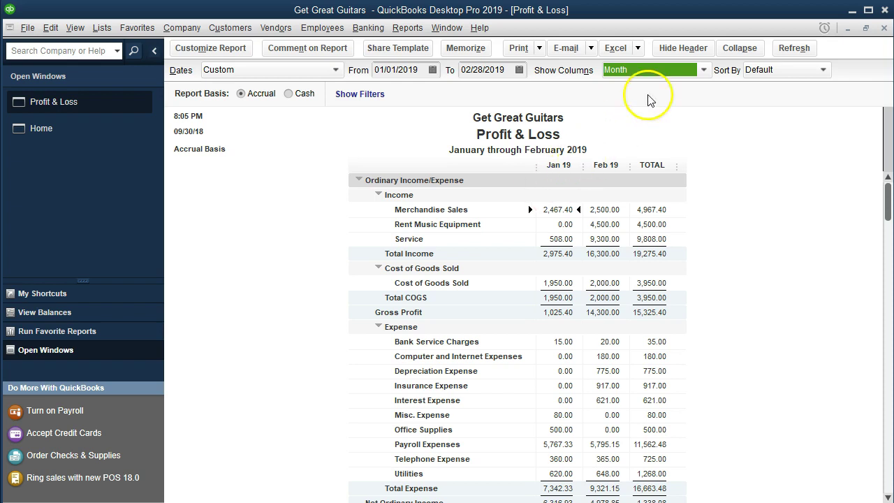
{"action": "left_click", "coordinate": [703, 70]}
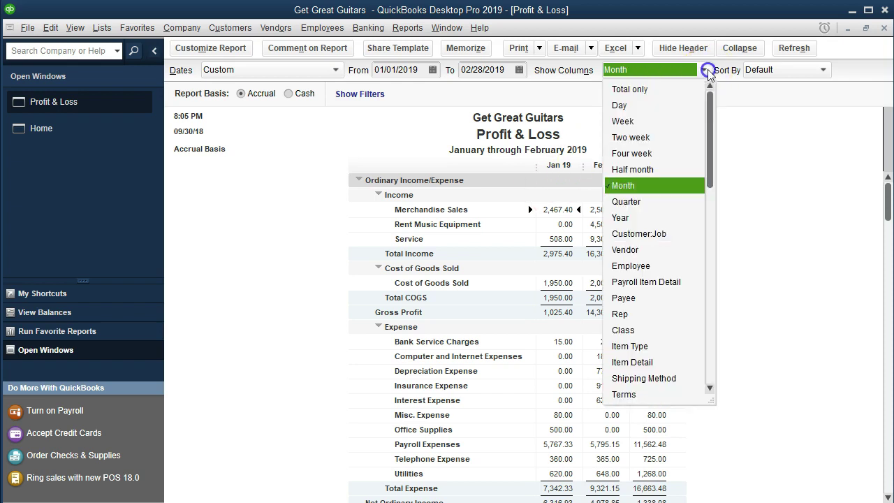
{"action": "left_click", "coordinate": [633, 89]}
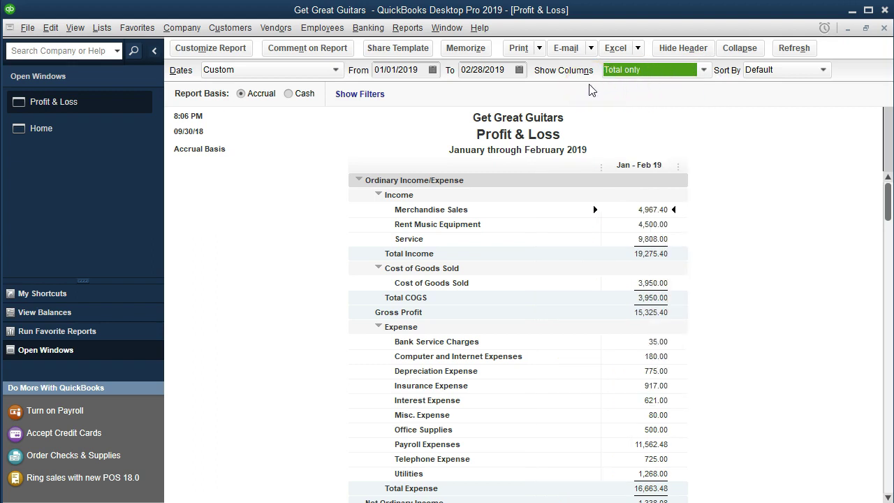
{"action": "left_click", "coordinate": [309, 158]}
- Keep a single total column and change the report start date to 02/01/2019, fixing the mistyped year
{"action": "left_click", "coordinate": [242, 50]}
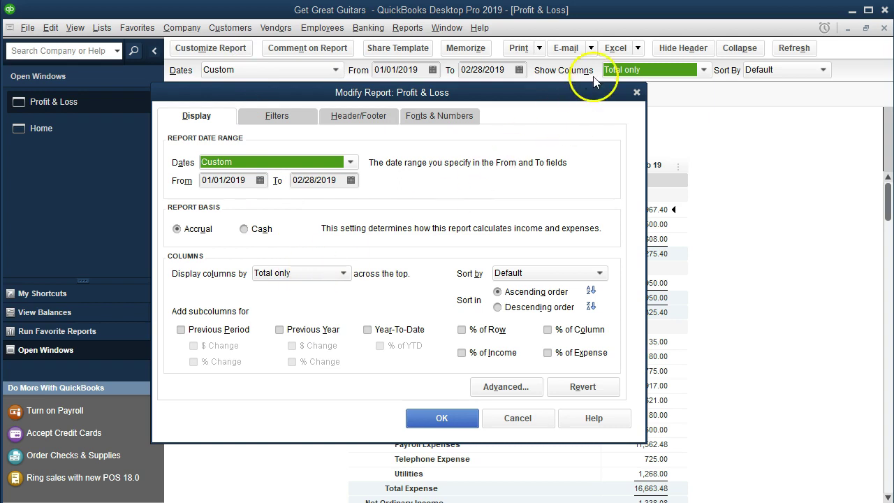
{"action": "left_click", "coordinate": [340, 273]}
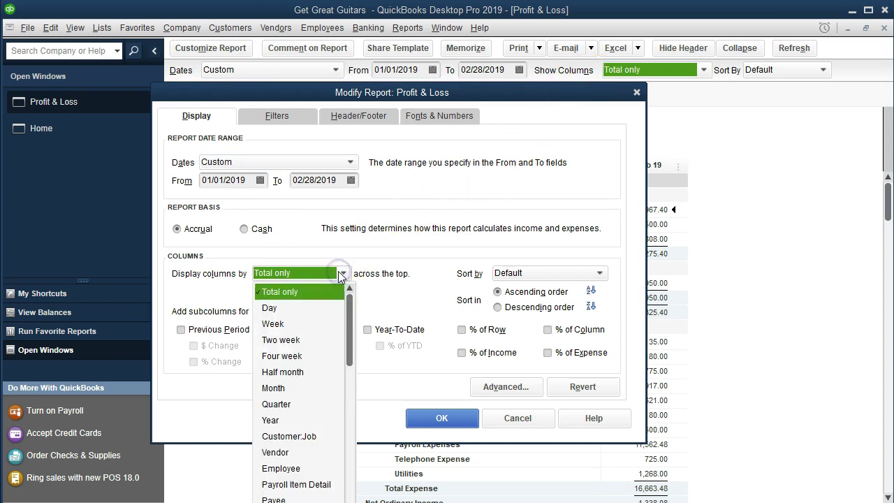
{"action": "left_click", "coordinate": [339, 275]}
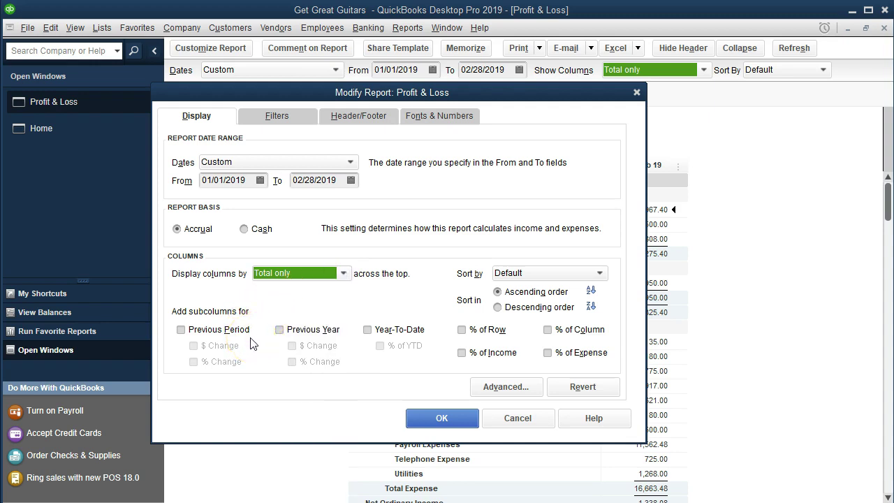
{"action": "left_click", "coordinate": [253, 180]}
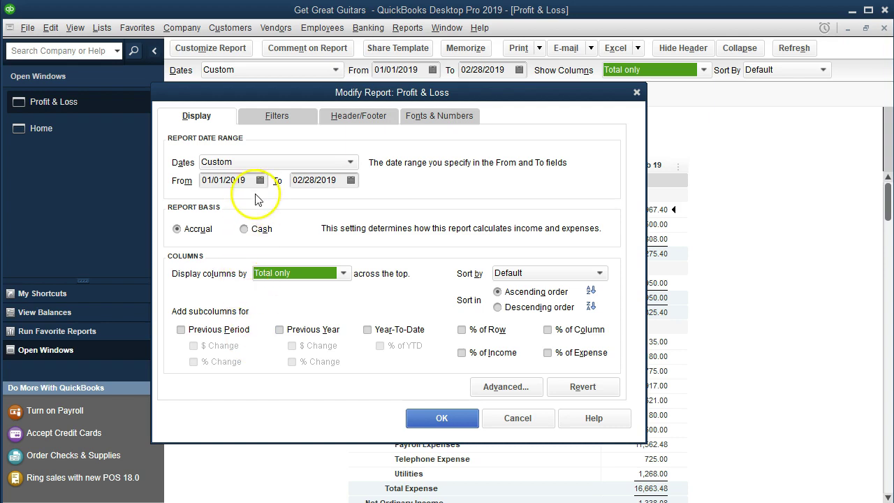
{"action": "left_click", "coordinate": [290, 190]}
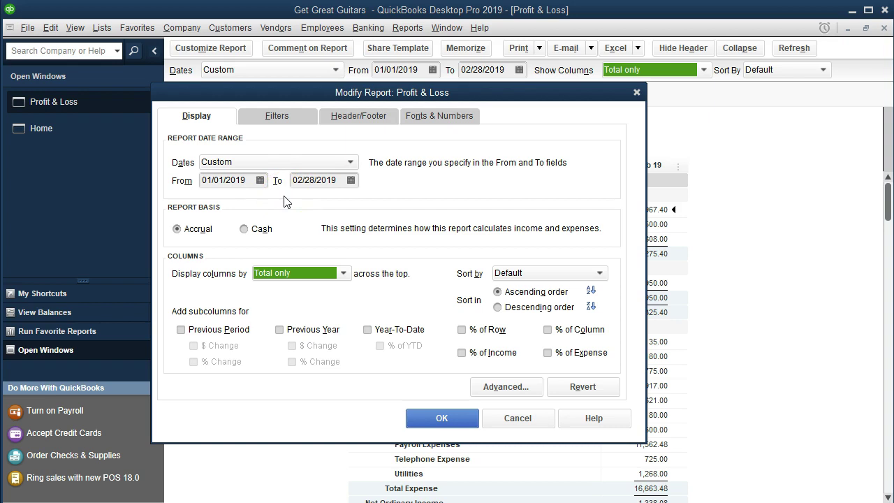
{"action": "left_click", "coordinate": [231, 180]}
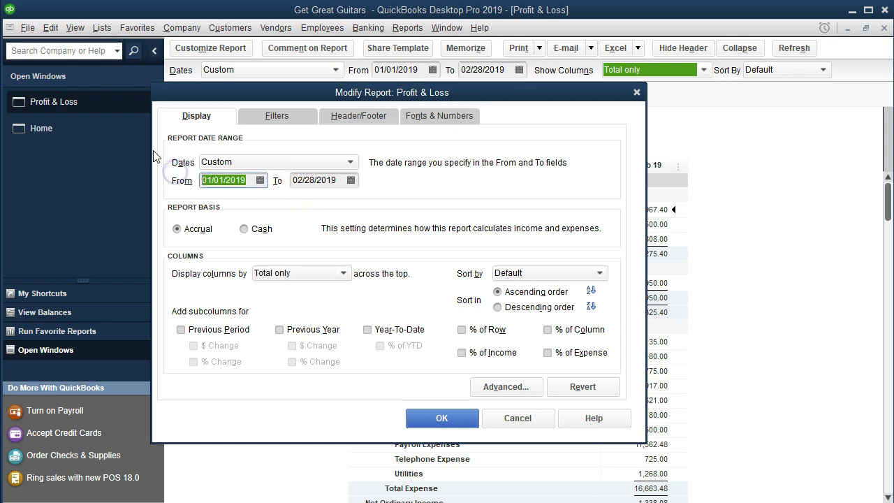
{"action": "type", "text": "02/01/2"}
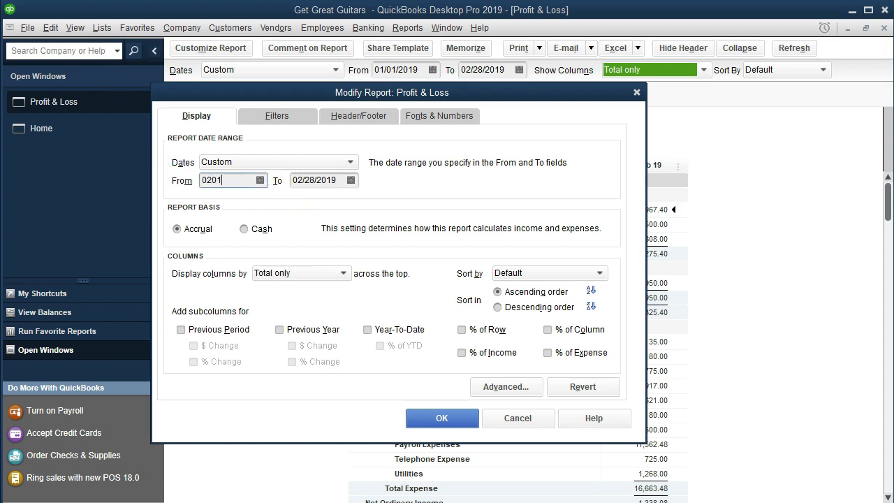
{"action": "type", "text": "009"}
{"action": "key", "text": "Tab"}
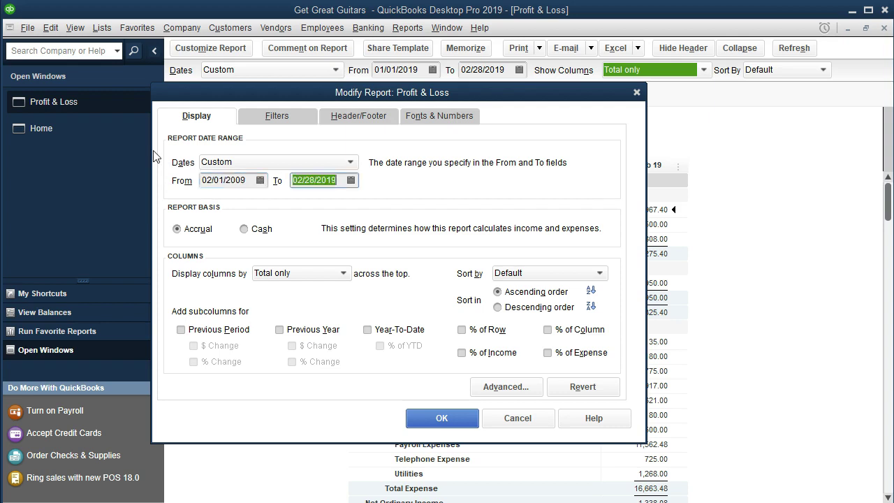
{"action": "left_click", "coordinate": [253, 181]}
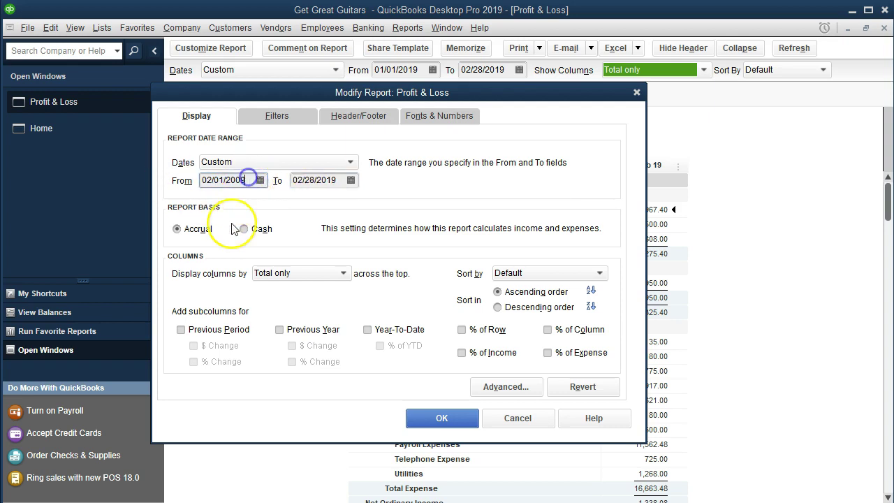
{"action": "key", "text": "BackSpace"}
{"action": "key", "text": "BackSpace"}
{"action": "type", "text": "19"}
{"action": "key", "text": "Tab"}
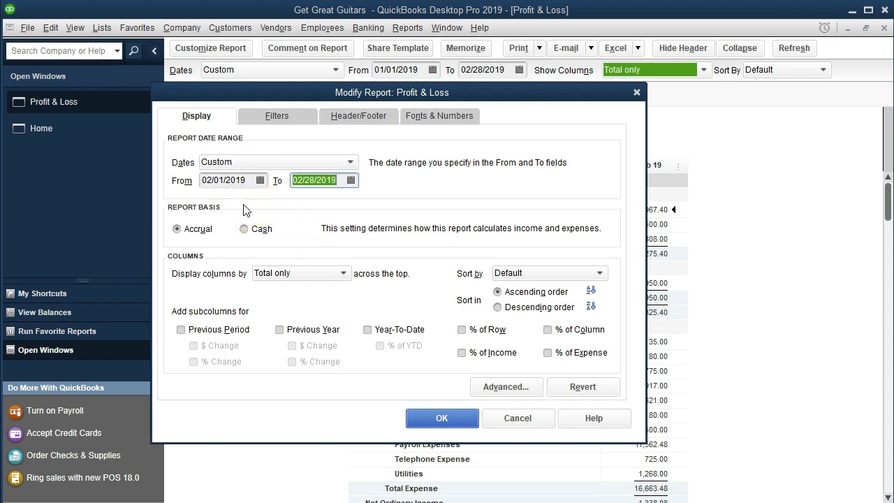
- Add a Previous Period subcolumn so January 2019 appears beside February
{"action": "left_click", "coordinate": [299, 201]}
{"action": "left_click", "coordinate": [181, 329]}
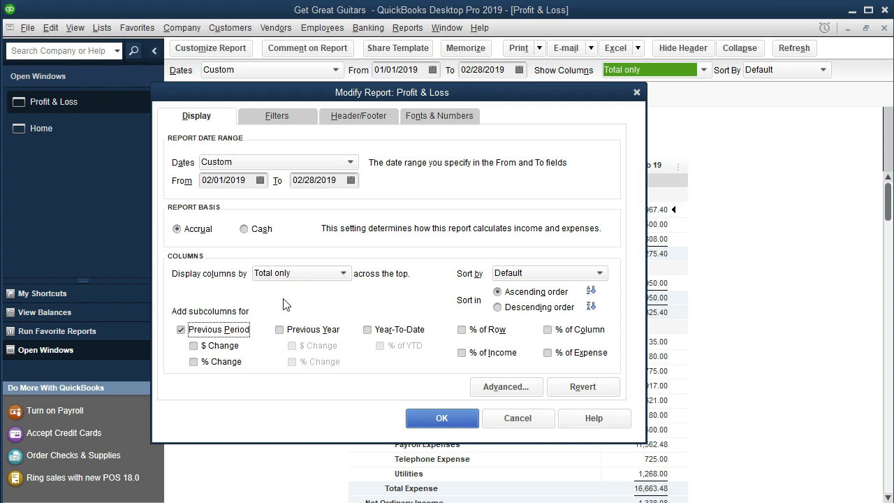
{"action": "left_click", "coordinate": [424, 415]}
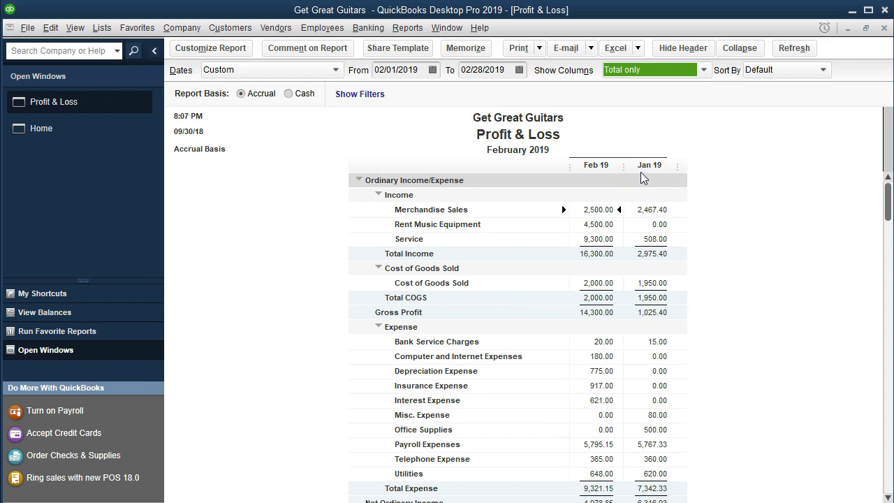
- Select the February vs January Profit & Loss report to prepare it for customizing
{"action": "left_click", "coordinate": [613, 179]}
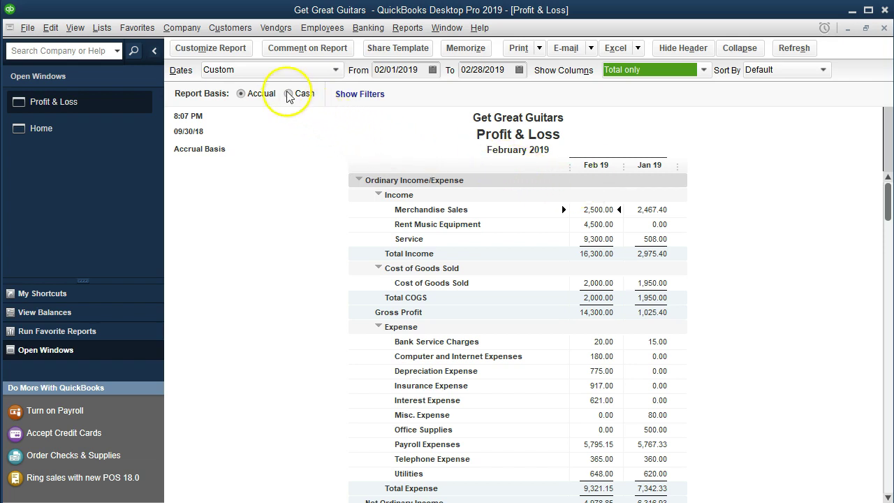
- Tick $ Change under Previous Period in Modify Report and apply it
{"action": "left_click", "coordinate": [244, 56]}
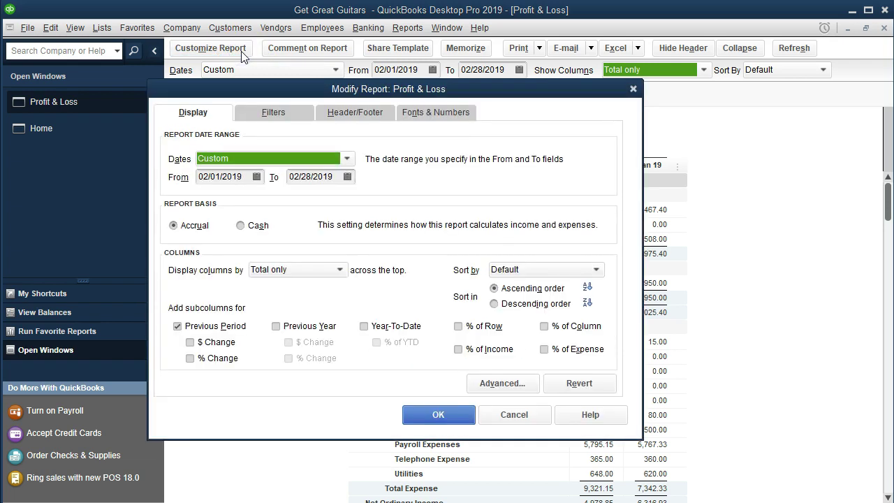
{"action": "left_click", "coordinate": [192, 342]}
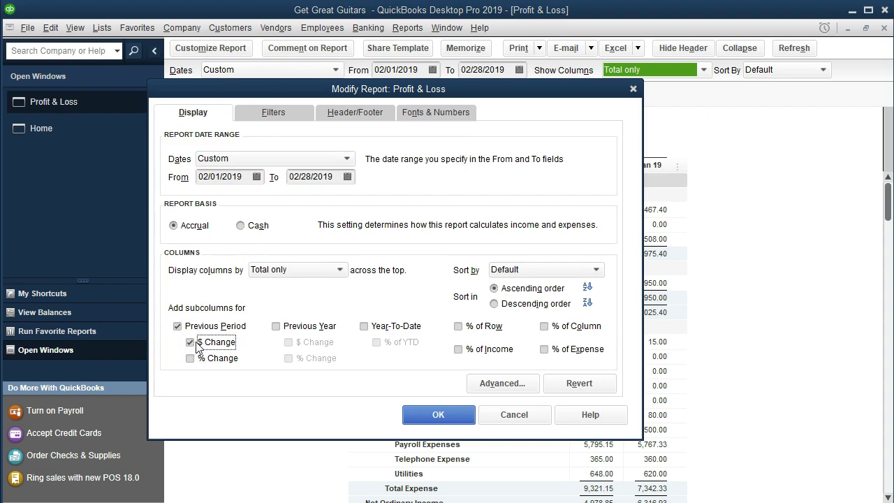
{"action": "left_click", "coordinate": [410, 414]}
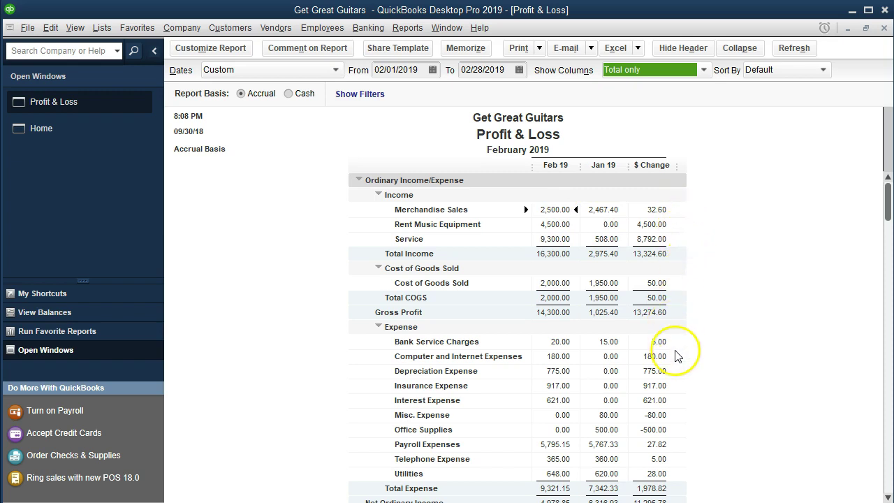
{"action": "scroll", "coordinate": [678, 356], "scroll_direction": "down", "scroll_amount": 2}
{"action": "scroll", "coordinate": [677, 356], "scroll_direction": "down", "scroll_amount": 1}
{"action": "scroll", "coordinate": [677, 357], "scroll_direction": "up", "scroll_amount": 3}
{"action": "scroll", "coordinate": [677, 359], "scroll_direction": "down", "scroll_amount": 1}
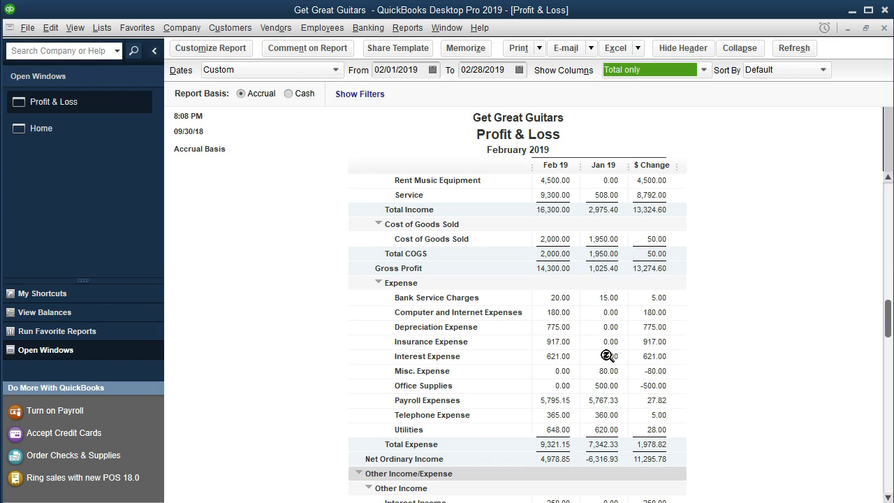
{"action": "scroll", "coordinate": [606, 353], "scroll_direction": "up", "scroll_amount": 1}
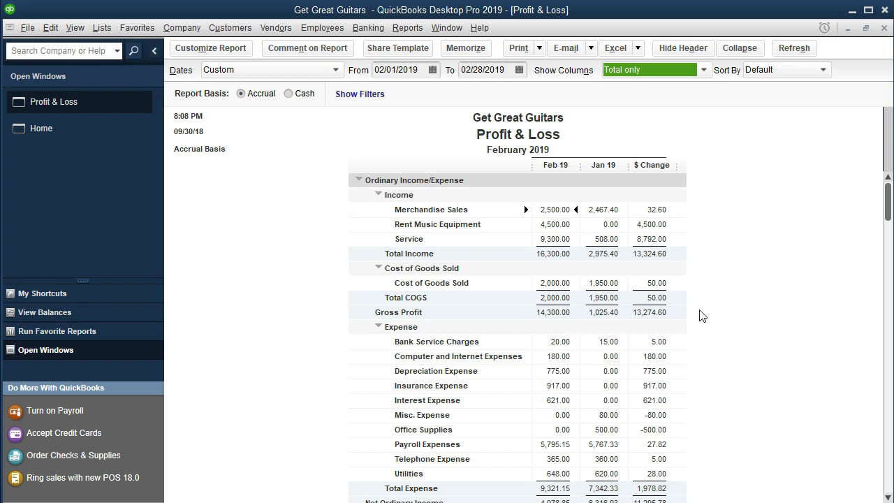
- Tick % Change under Previous Period alongside $ Change and apply it
{"action": "left_click", "coordinate": [237, 59]}
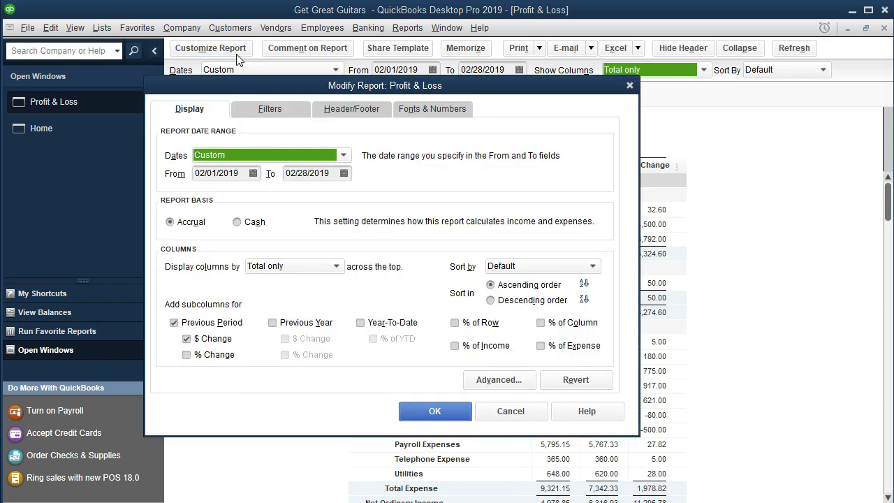
{"action": "left_click", "coordinate": [186, 356]}
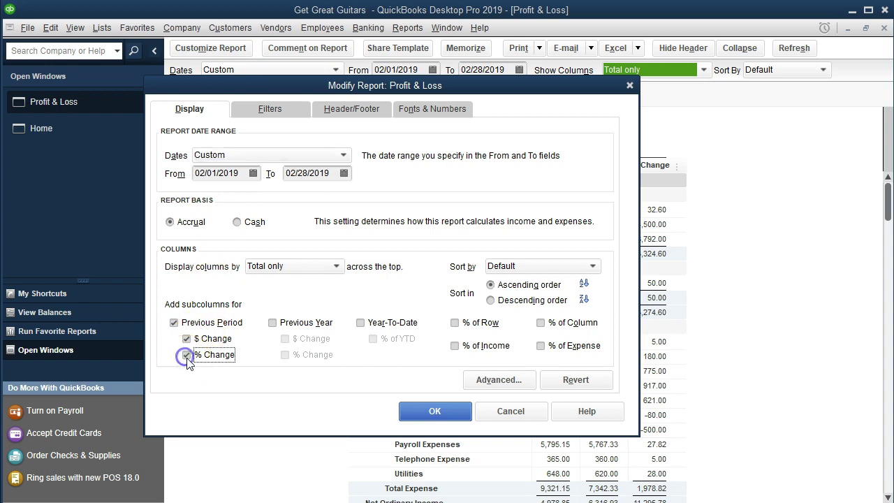
{"action": "left_click", "coordinate": [429, 414]}
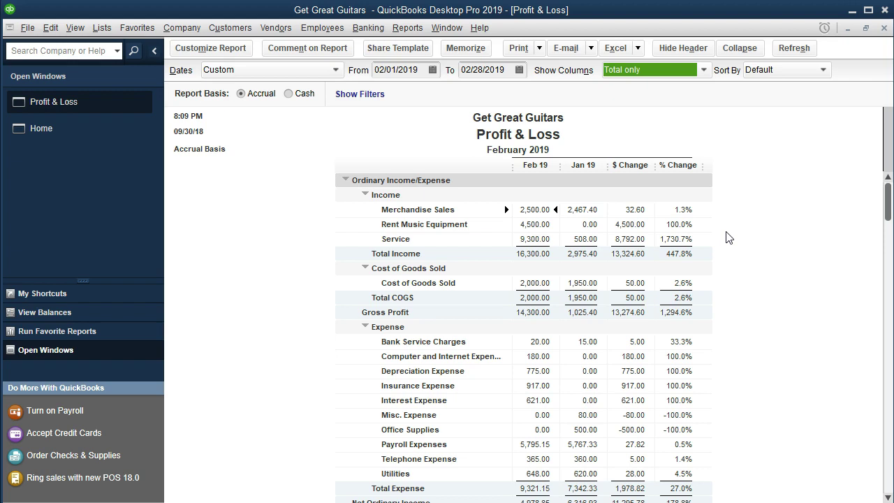
- In Calculator, compute (2500 − 2467.4) ÷ 2467.4 to verify the 1.3% Merchandise Sales change
{"action": "key", "text": "XF86Calculator"}
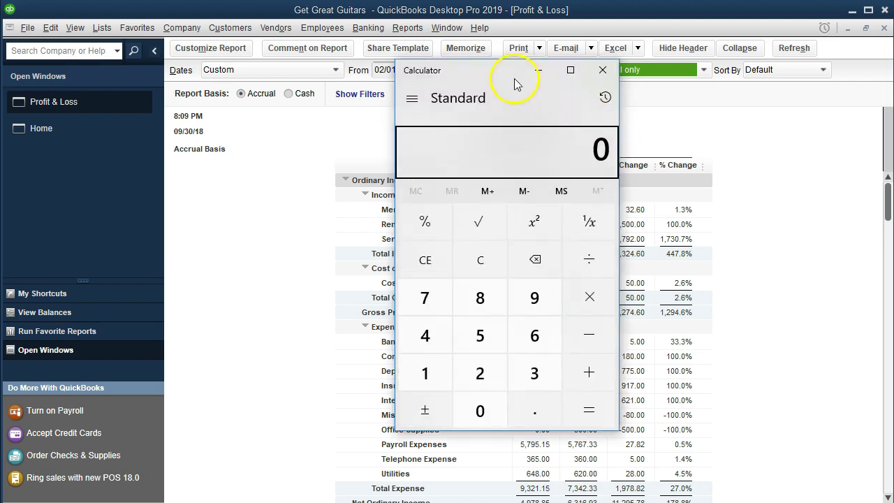
{"action": "left_click_drag", "start_coordinate": [507, 75], "coordinate": [245, 151]}
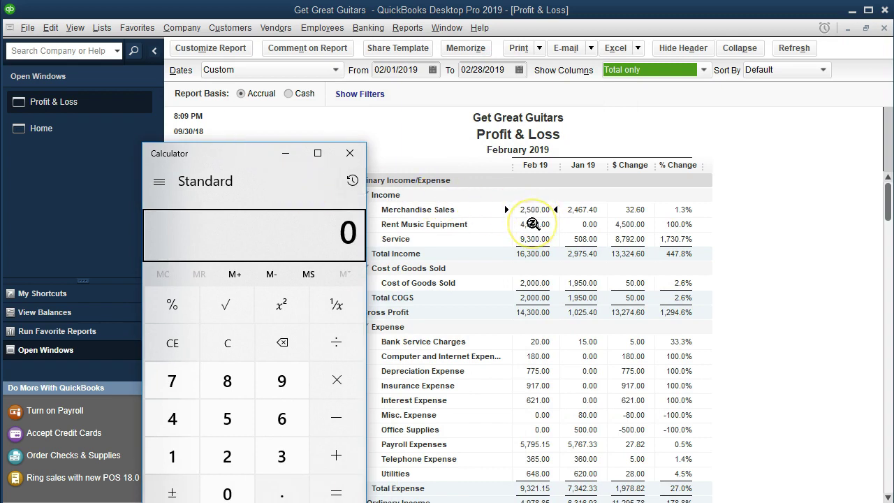
{"action": "type", "text": "2500"}
{"action": "key", "text": "minus"}
{"action": "type", "text": "2467.4"}
{"action": "key", "text": "Return"}
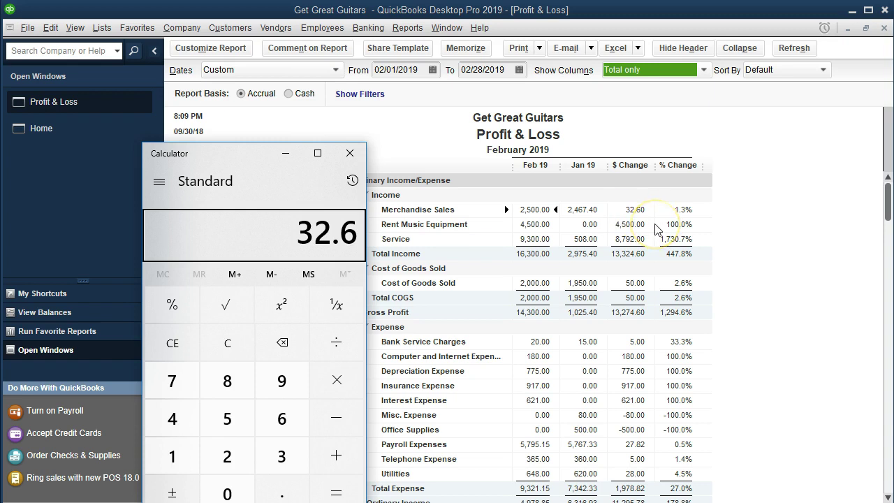
{"action": "key", "text": "slash"}
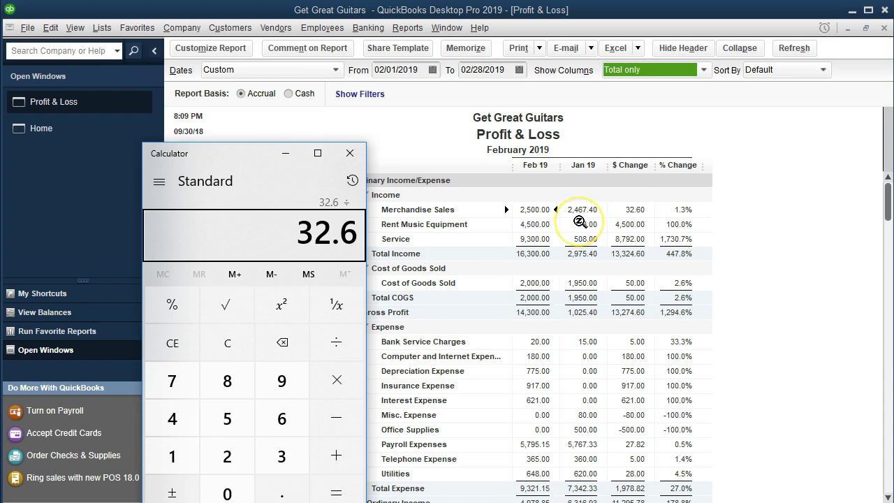
{"action": "type", "text": "2467.4"}
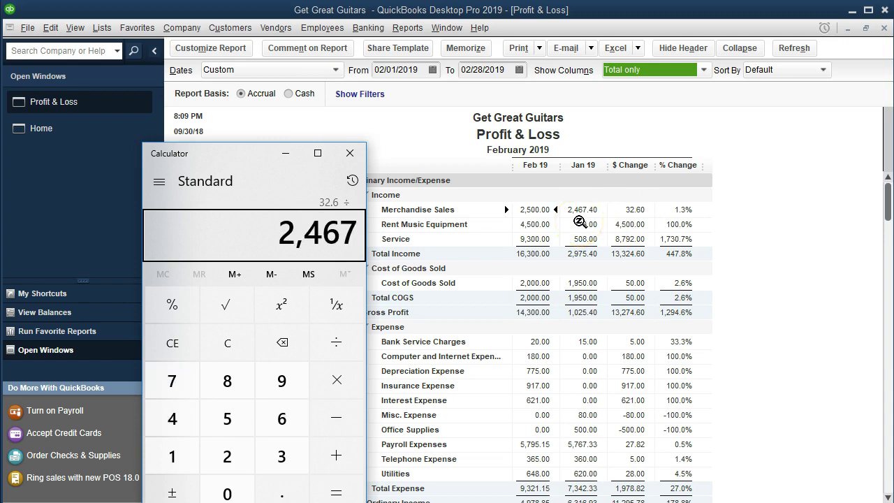
{"action": "key", "text": "Return"}
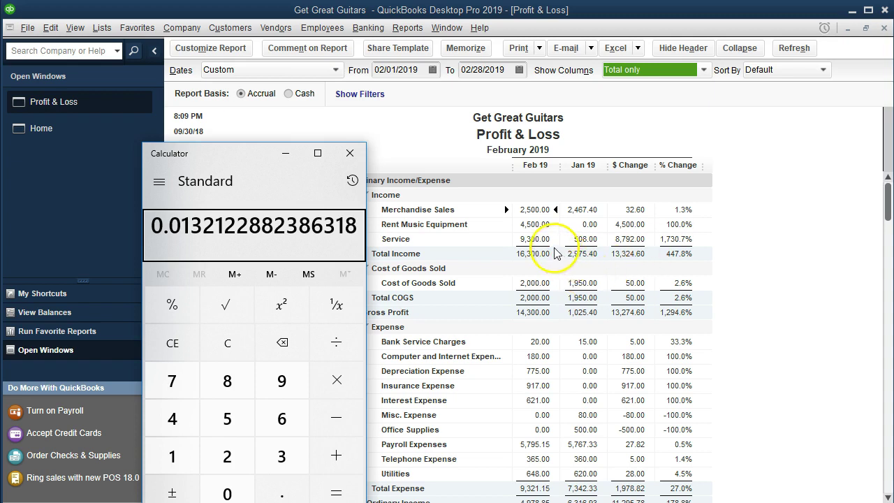
- Close the Calculator and return to the Modify Report: Profit & Loss settings
{"action": "left_click", "coordinate": [353, 152]}
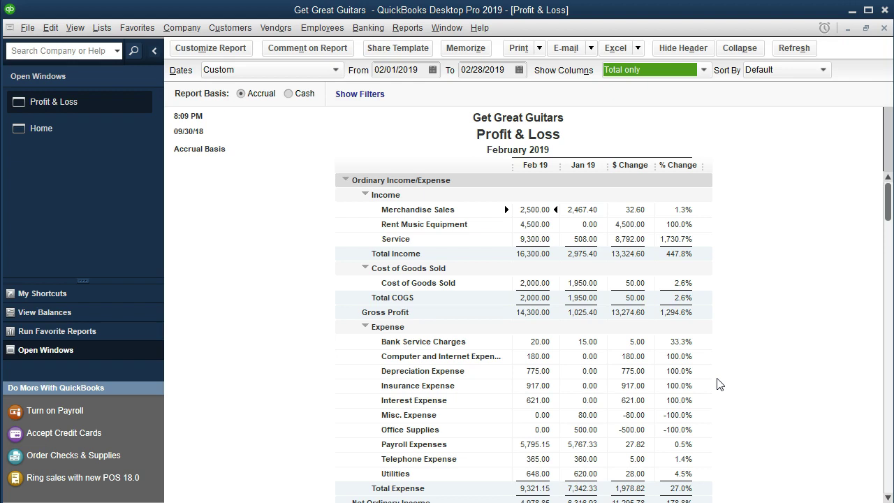
{"action": "left_click", "coordinate": [717, 374]}
{"action": "left_click", "coordinate": [709, 371]}
- Retitle the report 'Comparative Profit & Loss' with subtitle 'January February 2019'
{"action": "left_click", "coordinate": [238, 53]}
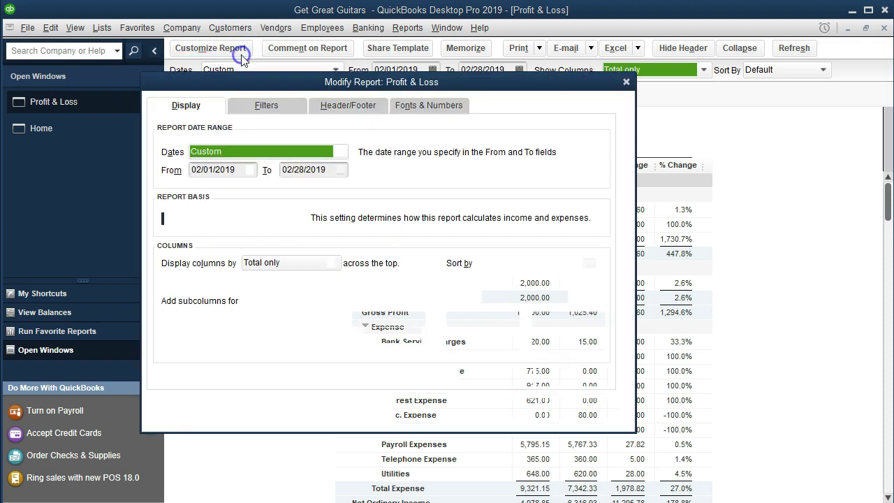
{"action": "left_click", "coordinate": [326, 106]}
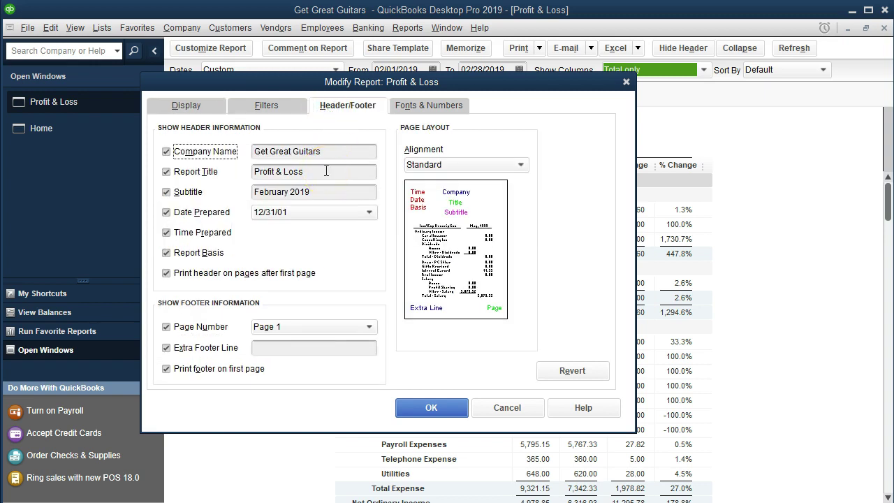
{"action": "left_click", "coordinate": [254, 172]}
{"action": "type", "text": "Comparative"}
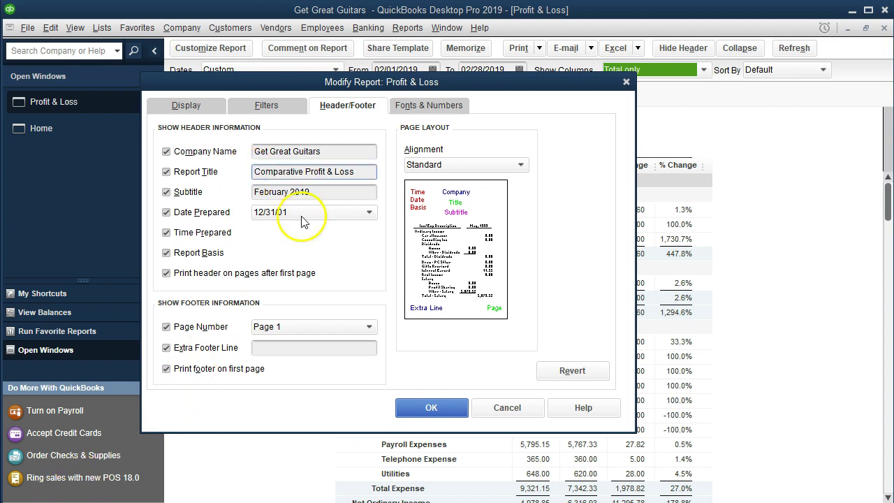
{"action": "left_click", "coordinate": [257, 192]}
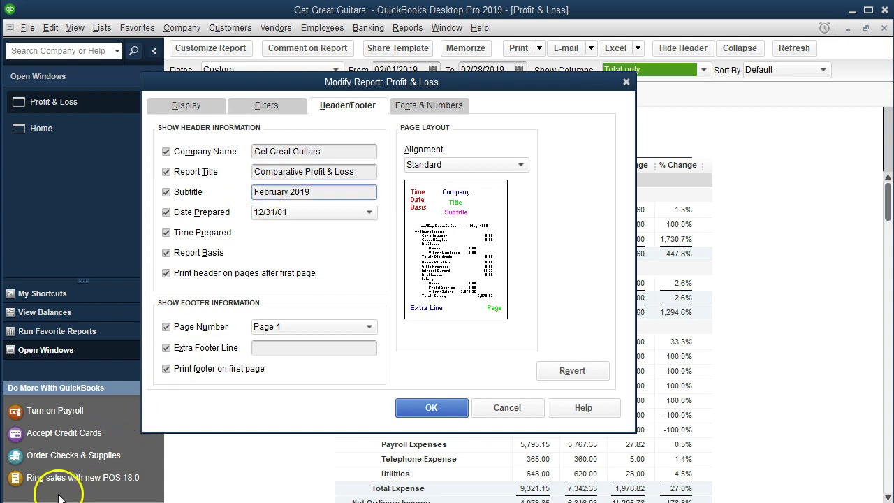
{"action": "type", "text": "January"}
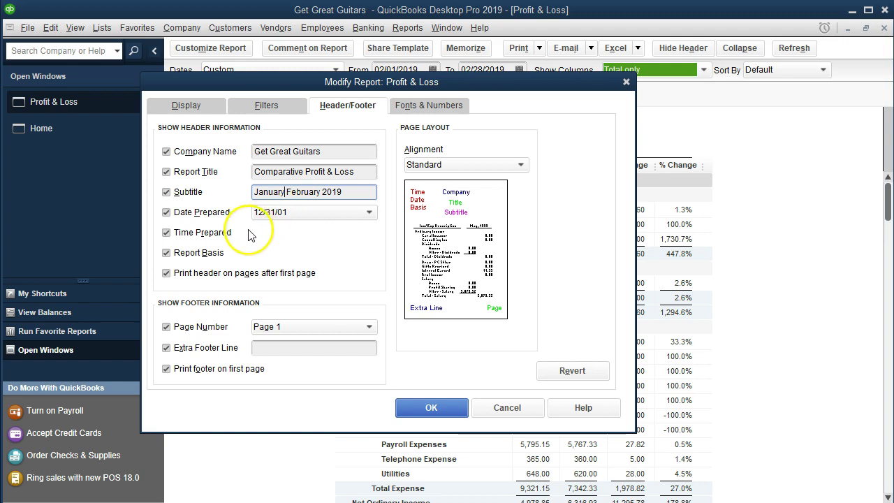
- Hide the prepared date, time and report basis, and add the preparer's name as an extra footer line
{"action": "left_click", "coordinate": [167, 212]}
{"action": "left_click", "coordinate": [166, 233]}
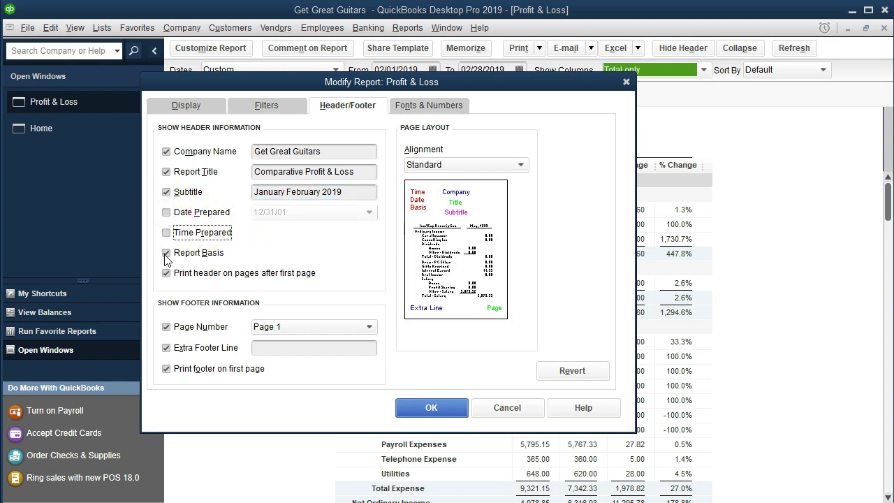
{"action": "left_click", "coordinate": [166, 253]}
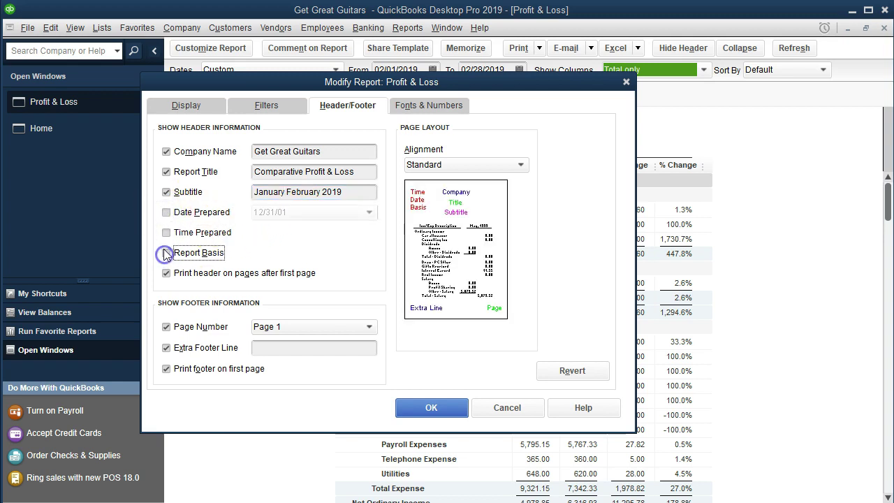
{"action": "left_click", "coordinate": [272, 351]}
{"action": "type", "text": "Smith"}
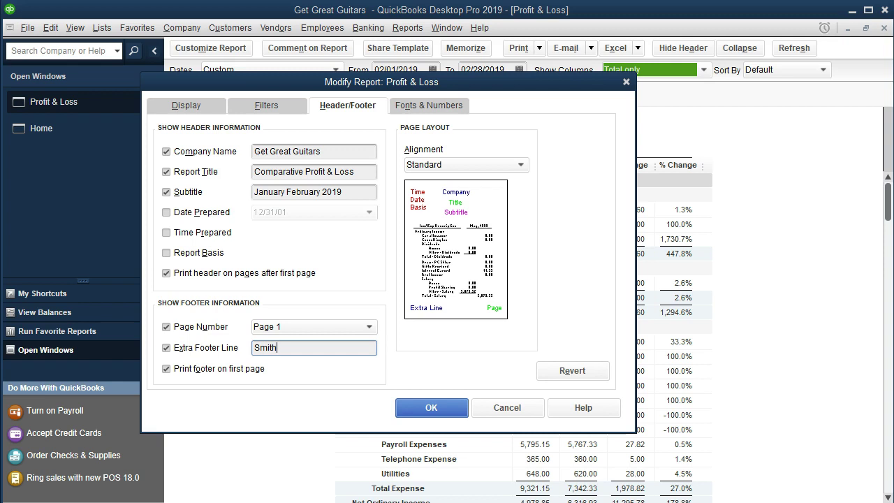
{"action": "left_click", "coordinate": [289, 380]}
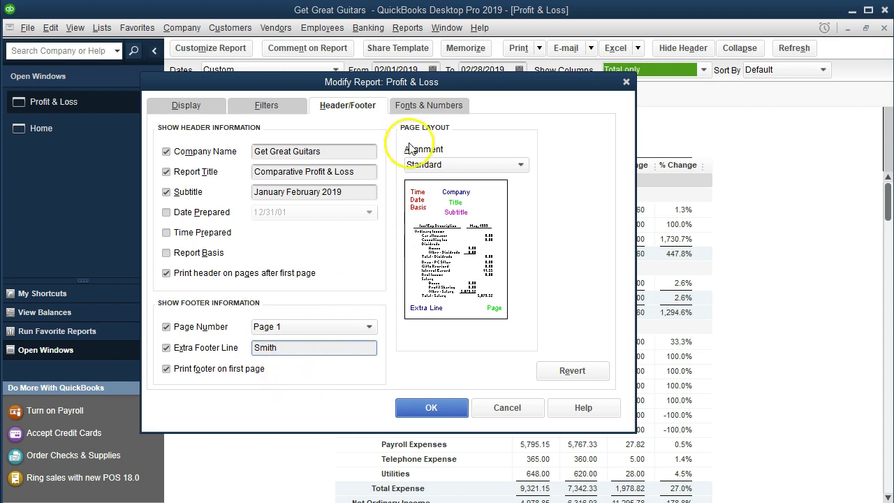
- Show negative numbers in parentheses and red, and drop cents from all report amounts
{"action": "left_click", "coordinate": [428, 108]}
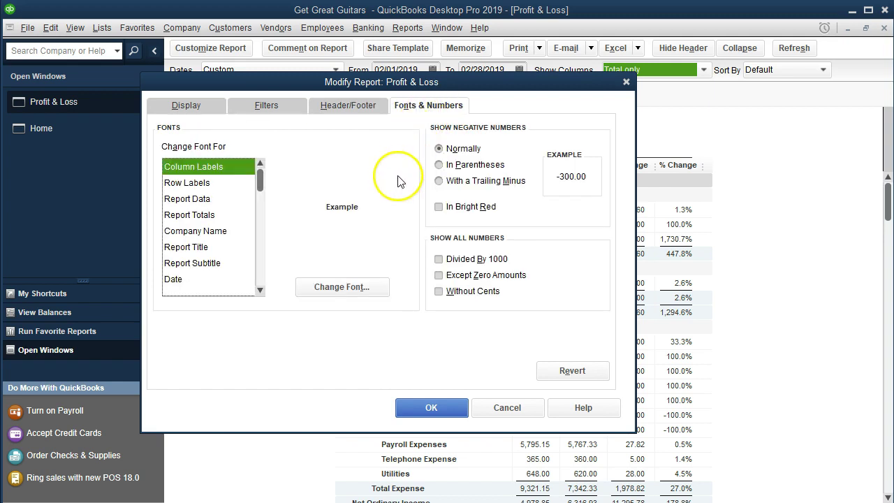
{"action": "left_click", "coordinate": [439, 166]}
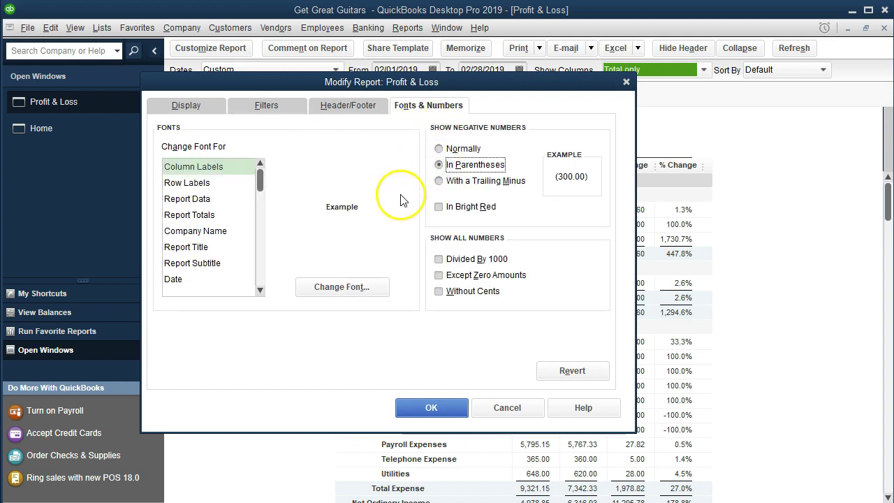
{"action": "left_click", "coordinate": [439, 208]}
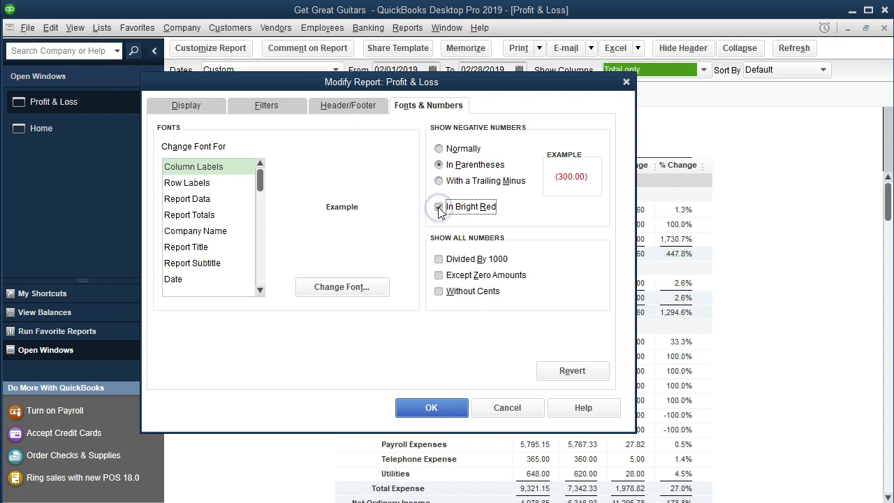
{"action": "left_click", "coordinate": [440, 293]}
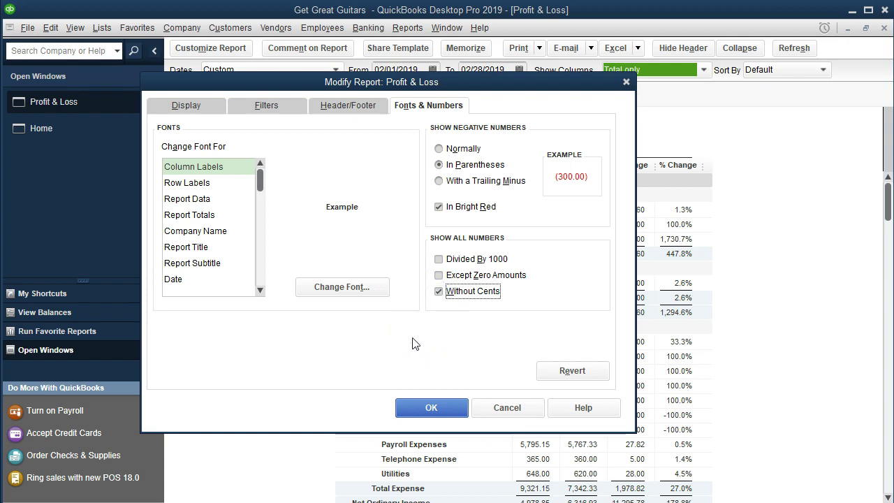
{"action": "left_click", "coordinate": [414, 410]}
{"action": "scroll", "coordinate": [691, 366], "scroll_direction": "down", "scroll_amount": 2}
{"action": "scroll", "coordinate": [691, 367], "scroll_direction": "down", "scroll_amount": 1}
{"action": "scroll", "coordinate": [691, 367], "scroll_direction": "up", "scroll_amount": 3}
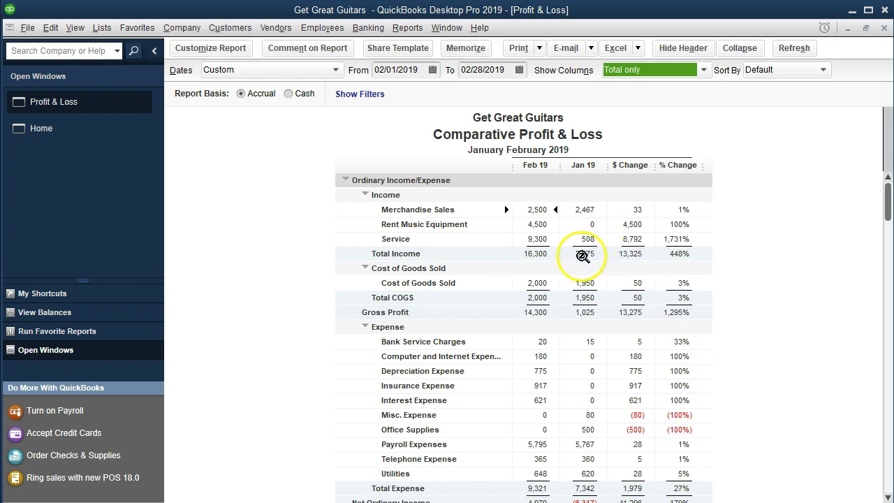
{"action": "left_click", "coordinate": [540, 48]}
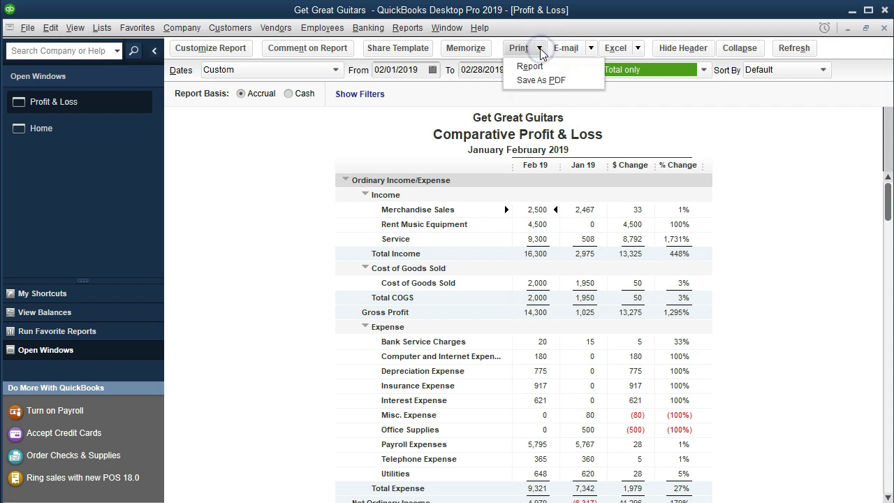
{"action": "left_click", "coordinate": [540, 68]}
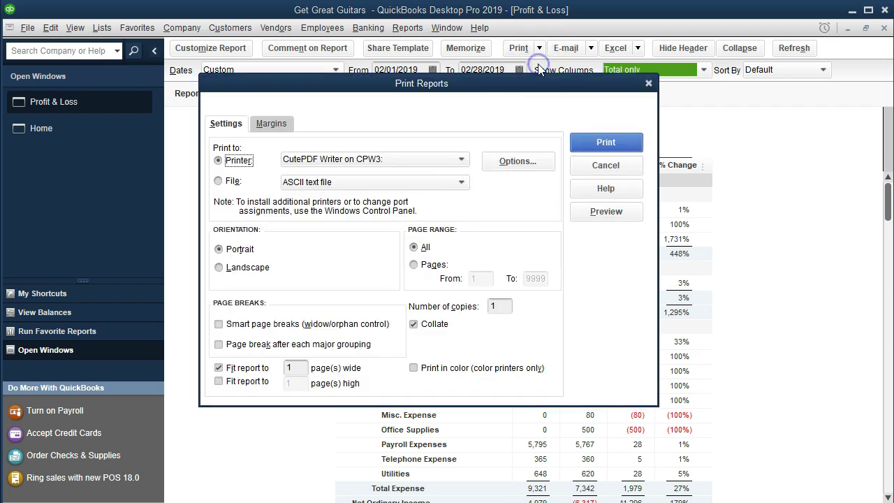
{"action": "left_click", "coordinate": [591, 213]}
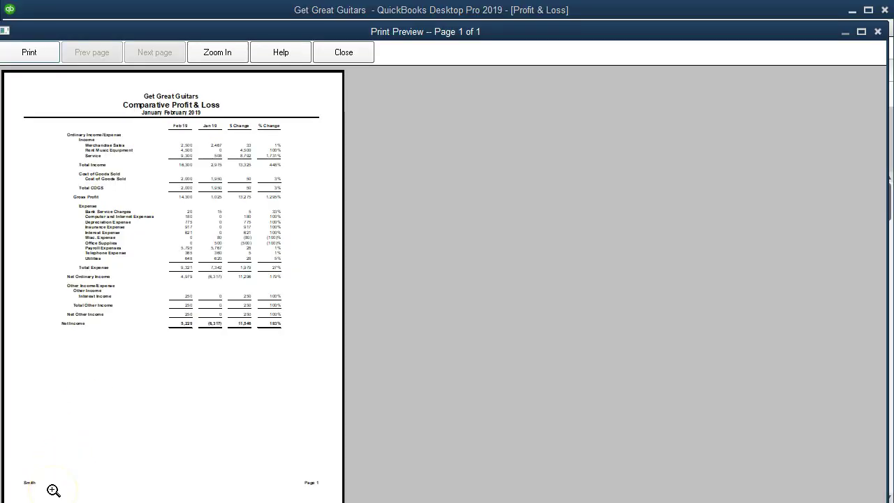
{"action": "left_click", "coordinate": [53, 489]}
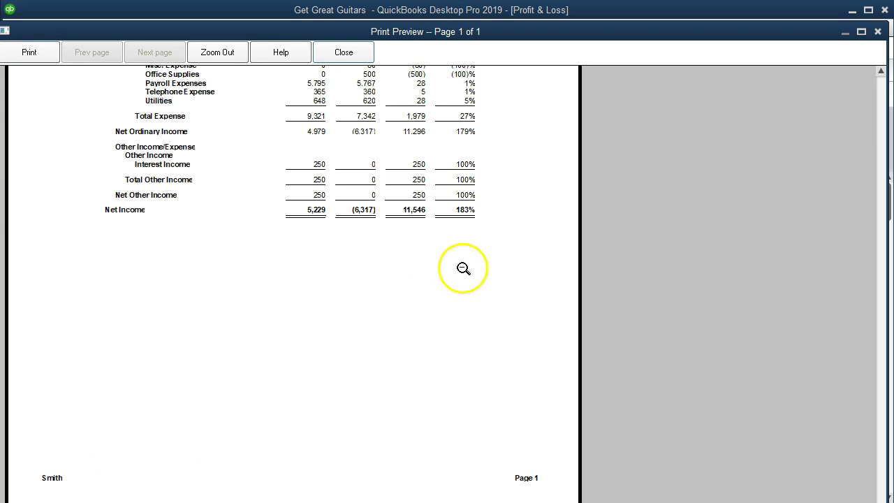
{"action": "left_click", "coordinate": [877, 32]}
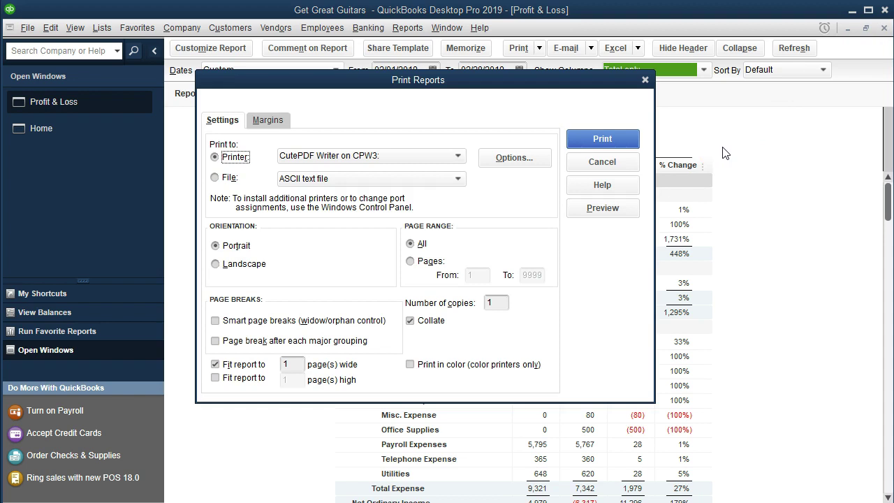
{"action": "left_click", "coordinate": [645, 81]}
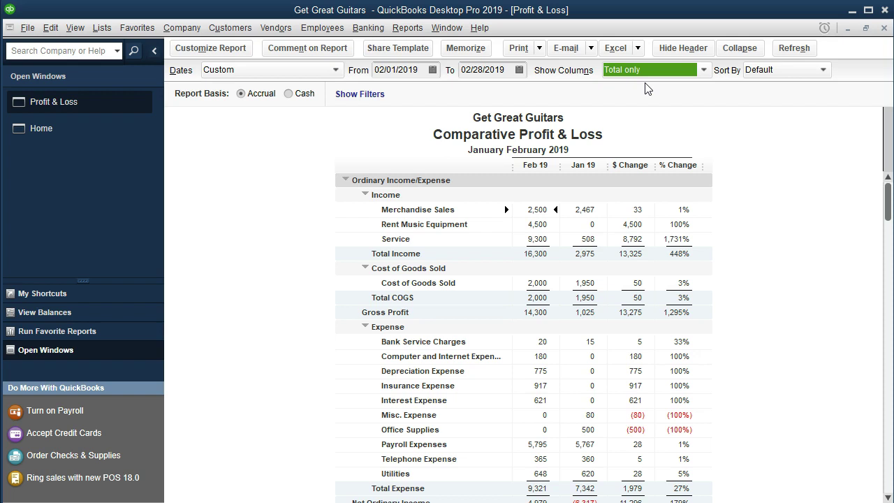
- Memorize the customized report under its default name in your own memorized report group
{"action": "left_click", "coordinate": [466, 47]}
{"action": "left_click_drag", "start_coordinate": [500, 160], "coordinate": [446, 179]}
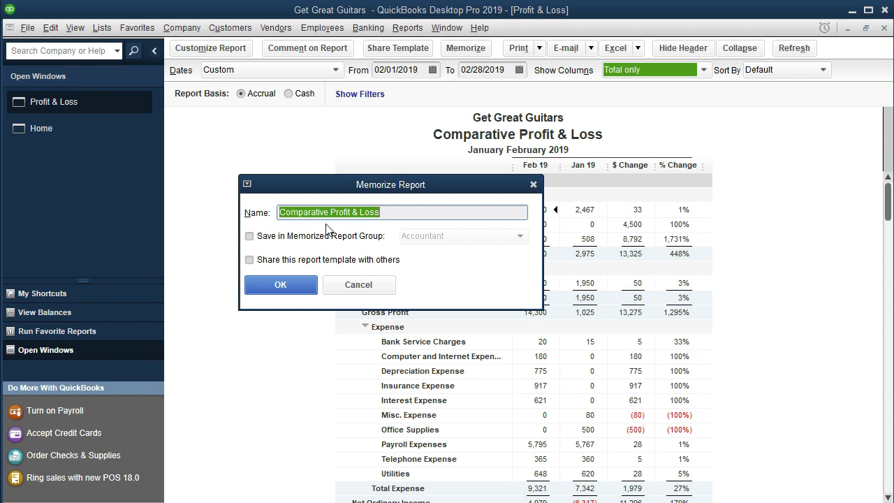
{"action": "left_click", "coordinate": [249, 236]}
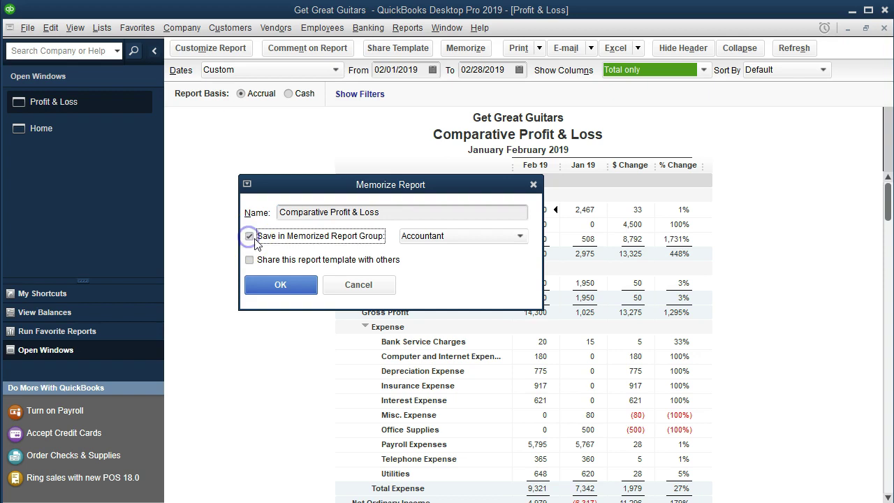
{"action": "left_click", "coordinate": [473, 244]}
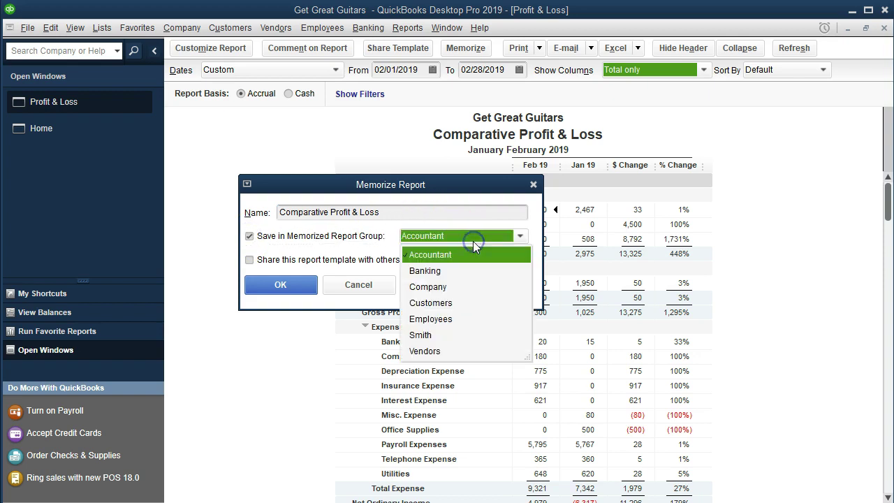
{"action": "left_click", "coordinate": [439, 341]}
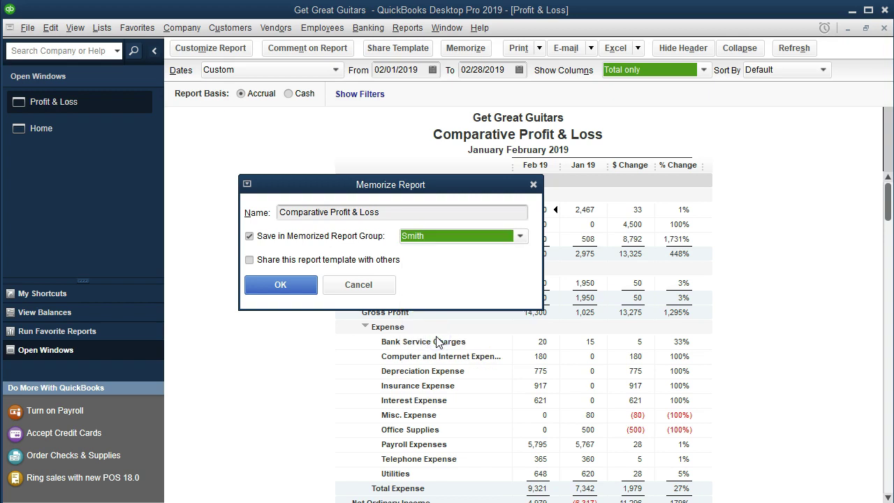
{"action": "left_click", "coordinate": [311, 293]}
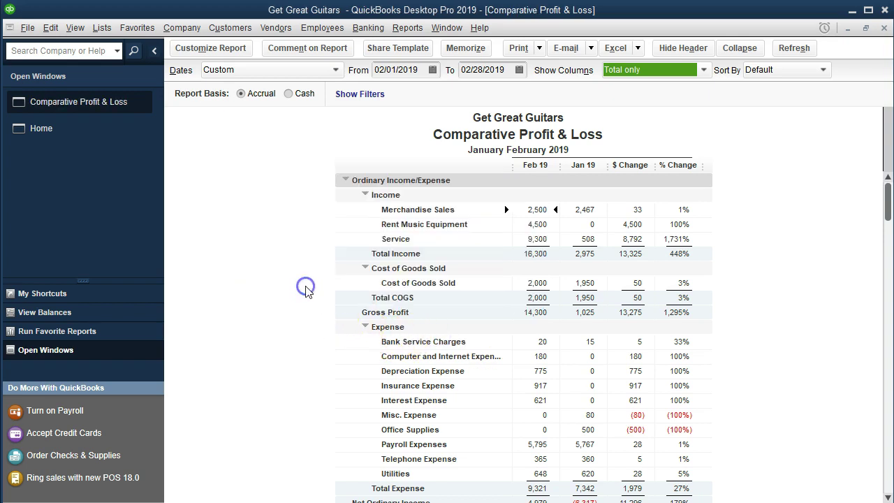
{"action": "left_click", "coordinate": [408, 28]}
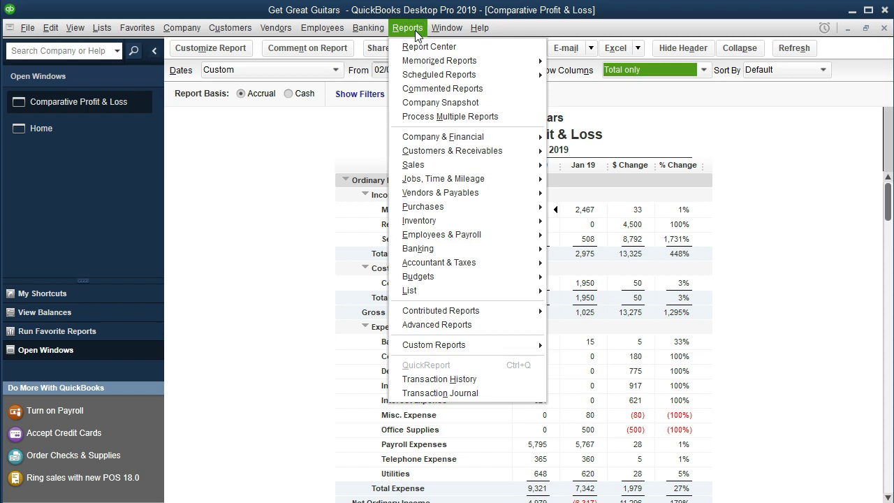
{"action": "mouse_move", "coordinate": [543, 63]}
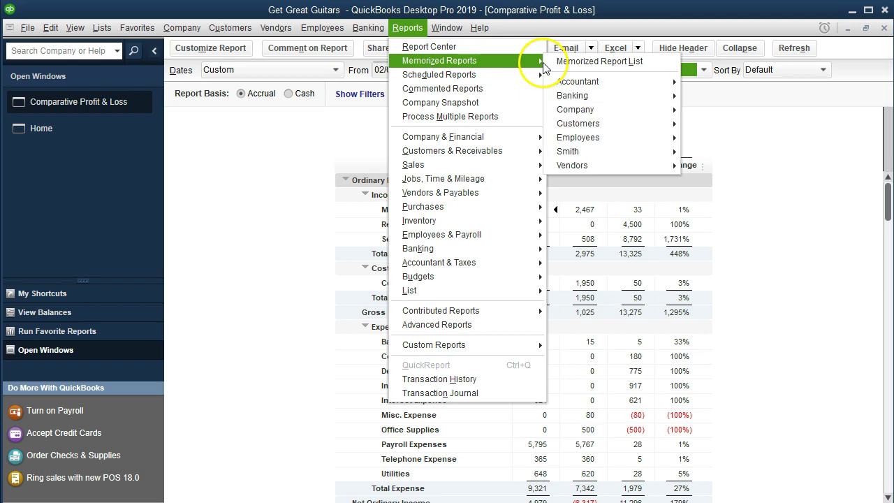
{"action": "mouse_move", "coordinate": [587, 152]}
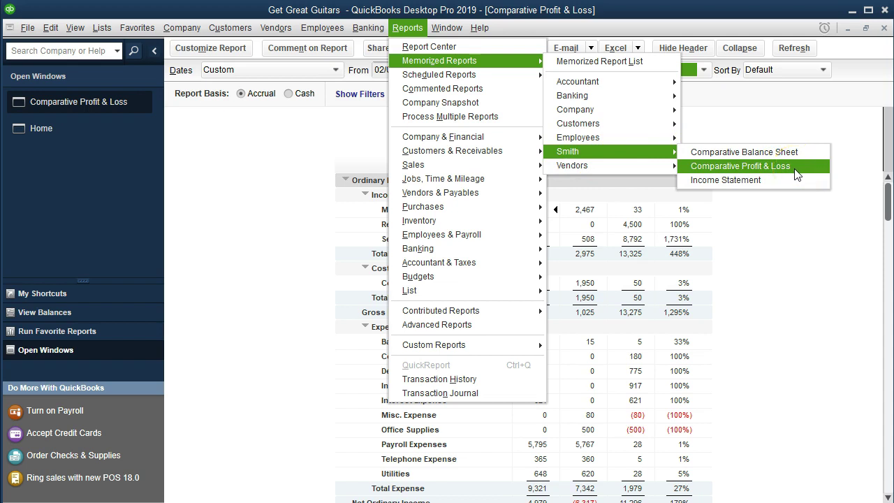
{"action": "left_click", "coordinate": [808, 272]}
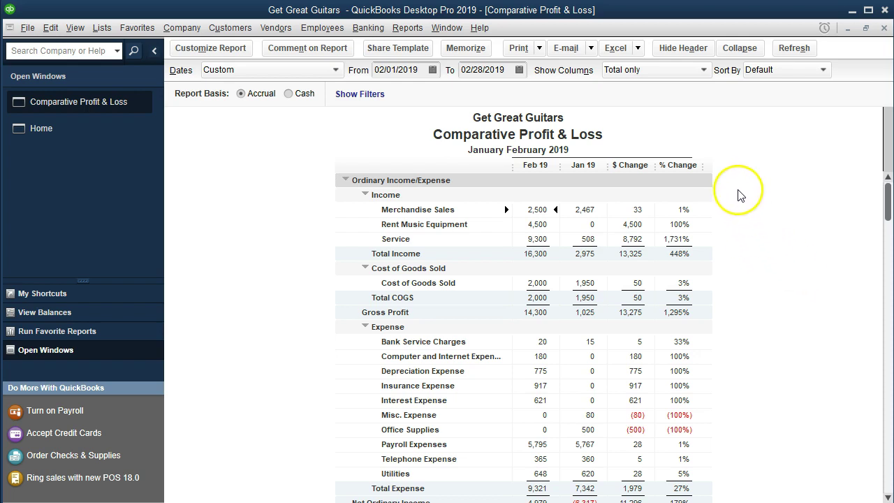
- Set the Excel export to create a new worksheet in an existing workbook
{"action": "left_click", "coordinate": [637, 49]}
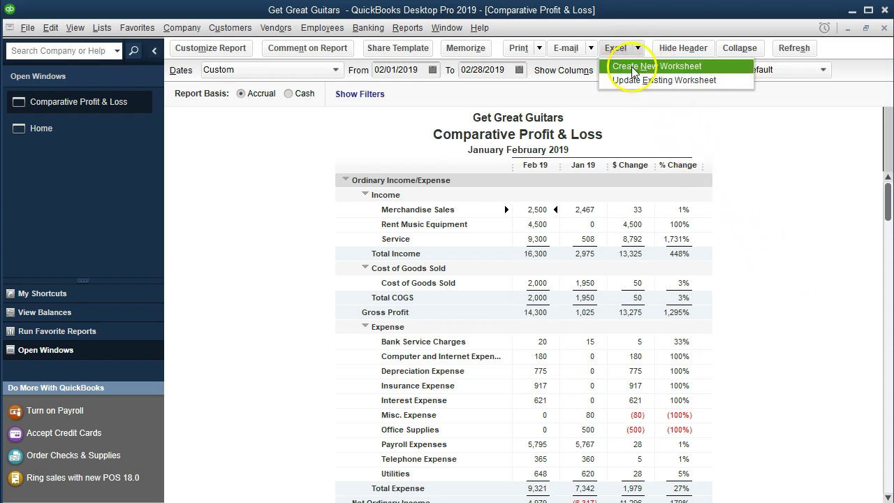
{"action": "left_click", "coordinate": [632, 68]}
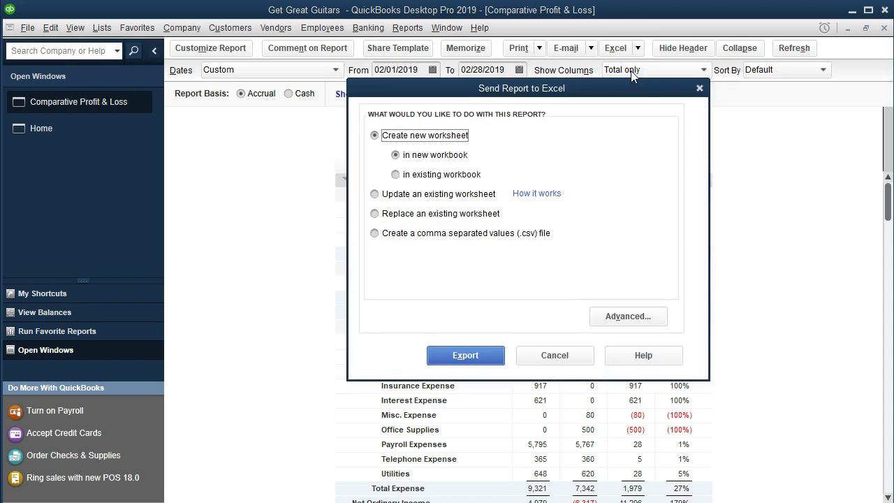
{"action": "left_click", "coordinate": [422, 176]}
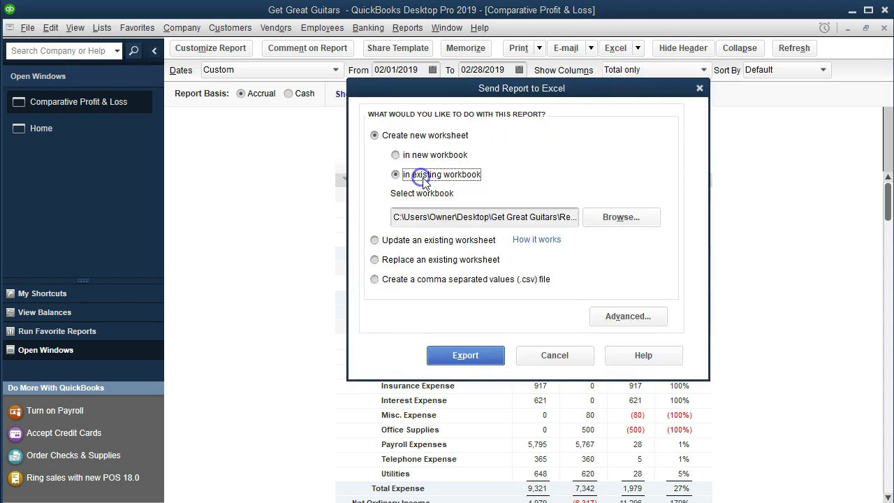
- Choose Section 3 Reports.xlsx as the target workbook and export the report into it
{"action": "left_click", "coordinate": [622, 218]}
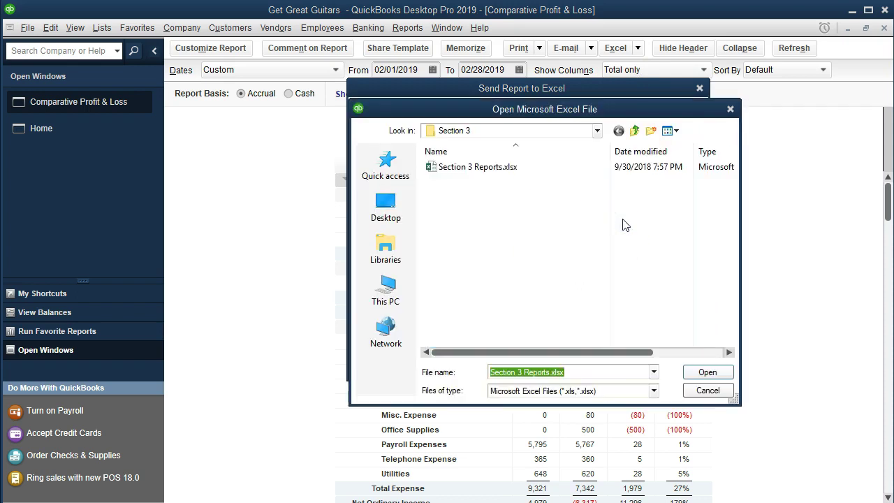
{"action": "left_click", "coordinate": [597, 131]}
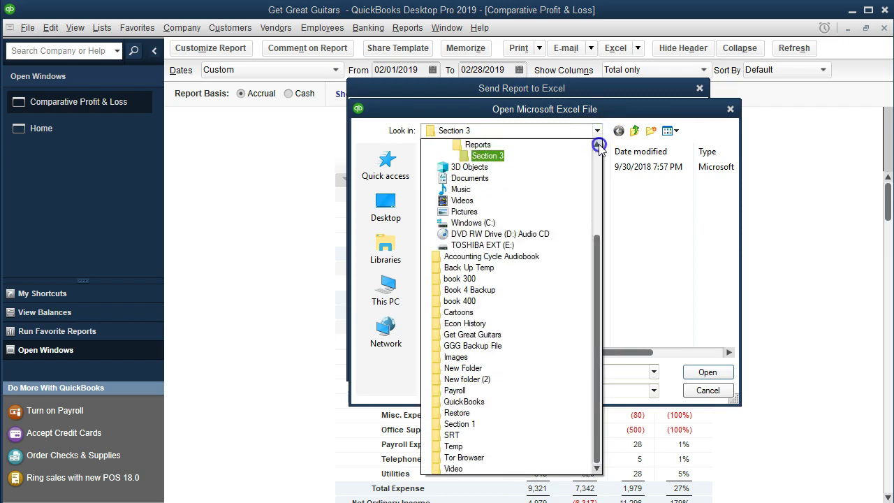
{"action": "left_click", "coordinate": [597, 144]}
{"action": "left_click", "coordinate": [597, 143]}
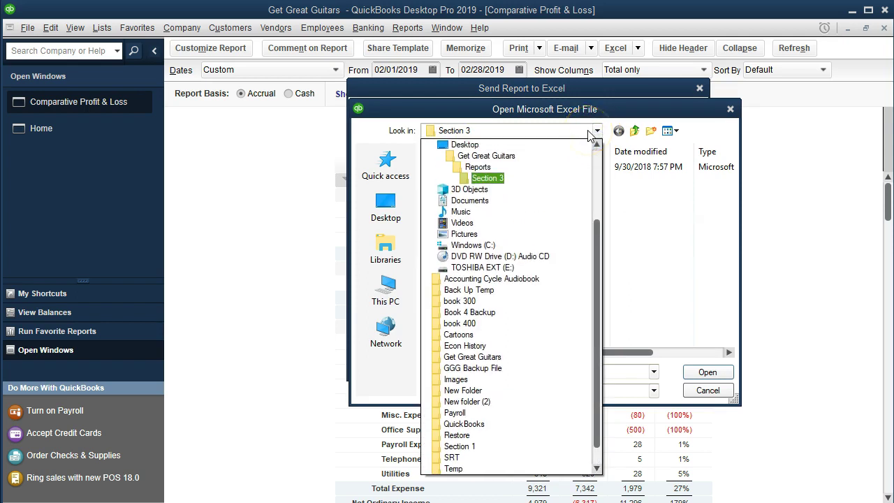
{"action": "left_click_drag", "start_coordinate": [589, 134], "coordinate": [459, 176]}
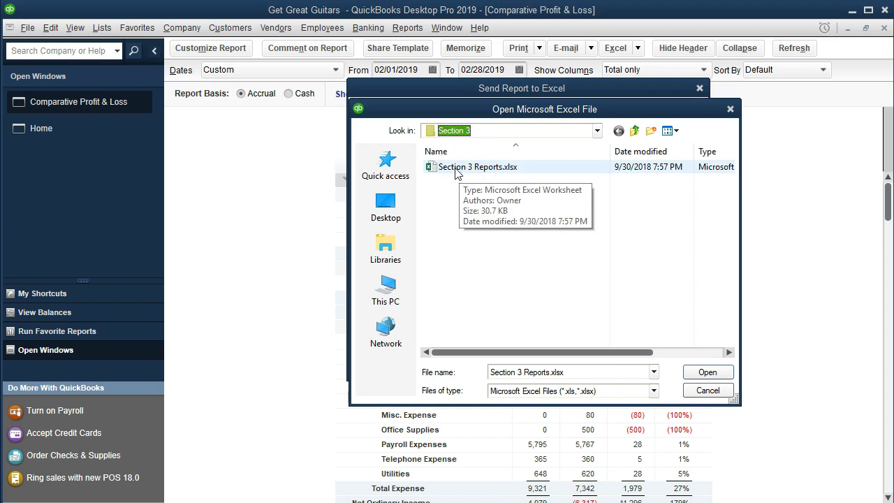
{"action": "left_click", "coordinate": [455, 172]}
{"action": "left_click_drag", "start_coordinate": [455, 176], "coordinate": [463, 239]}
{"action": "left_click", "coordinate": [460, 172]}
{"action": "double_click", "coordinate": [460, 172]}
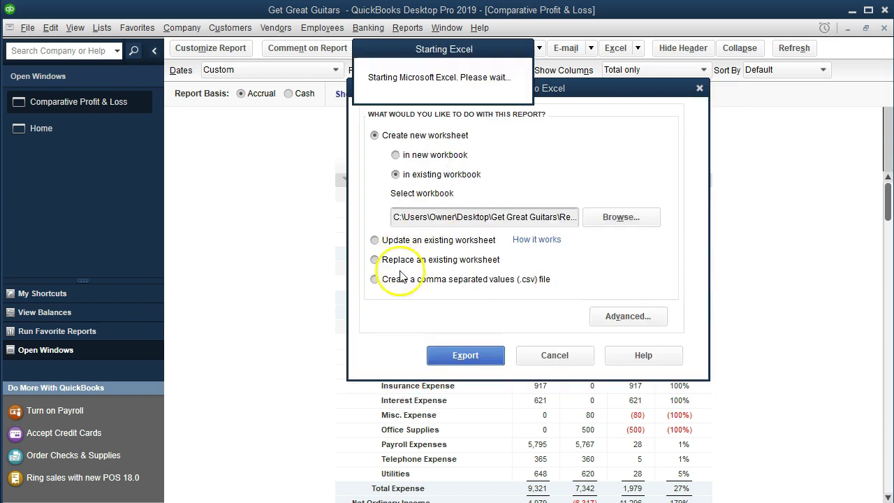
{"action": "left_click", "coordinate": [450, 357]}
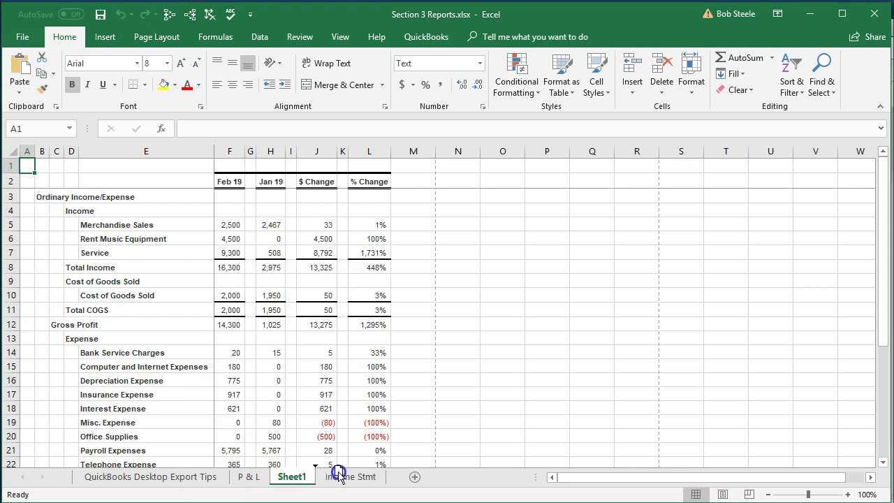
- Move the exported Sheet1 after Income Stmt and rename it Comp. P&L
{"action": "left_click_drag", "start_coordinate": [390, 476], "coordinate": [388, 476]}
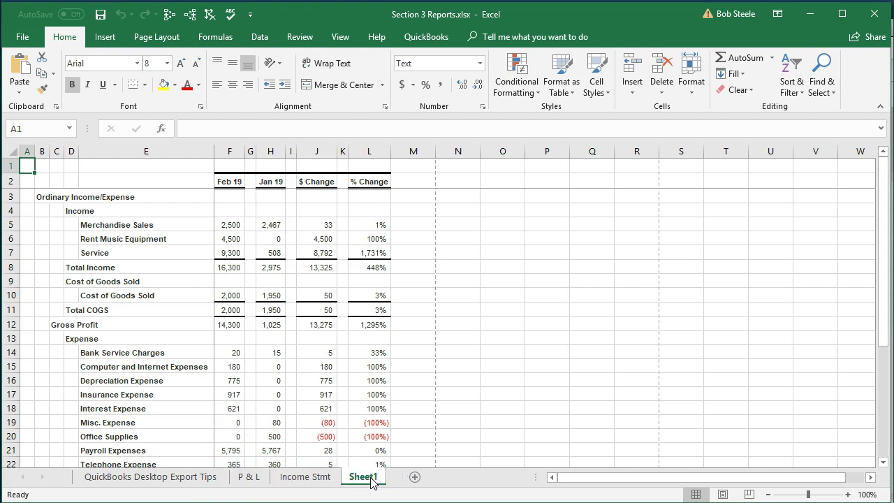
{"action": "type", "text": "Comp."}
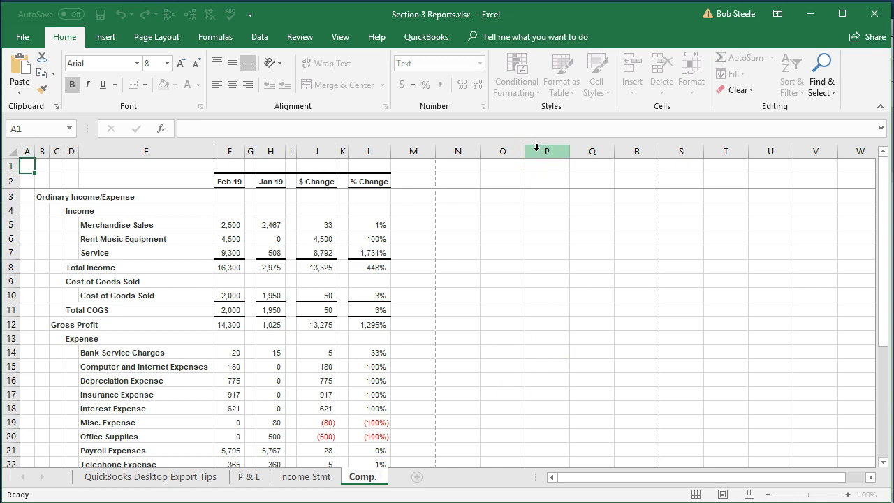
{"action": "type", "text": " P&L"}
{"action": "left_click", "coordinate": [418, 269]}
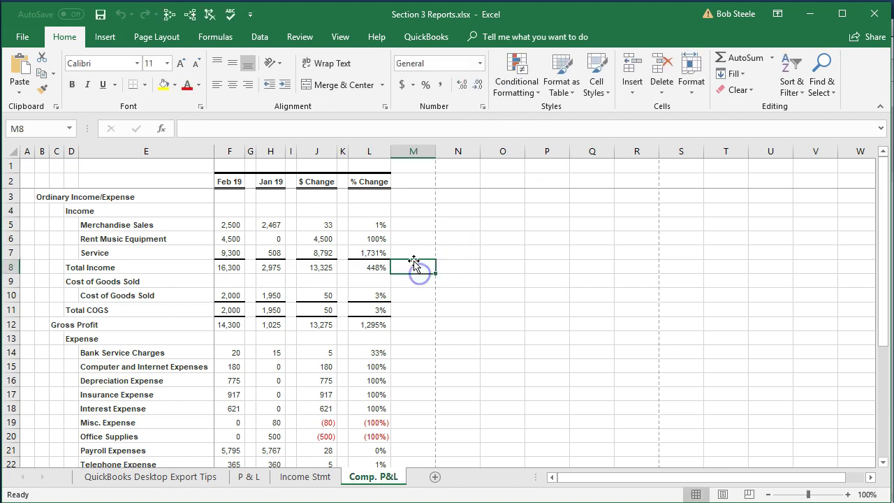
{"action": "left_click", "coordinate": [340, 37]}
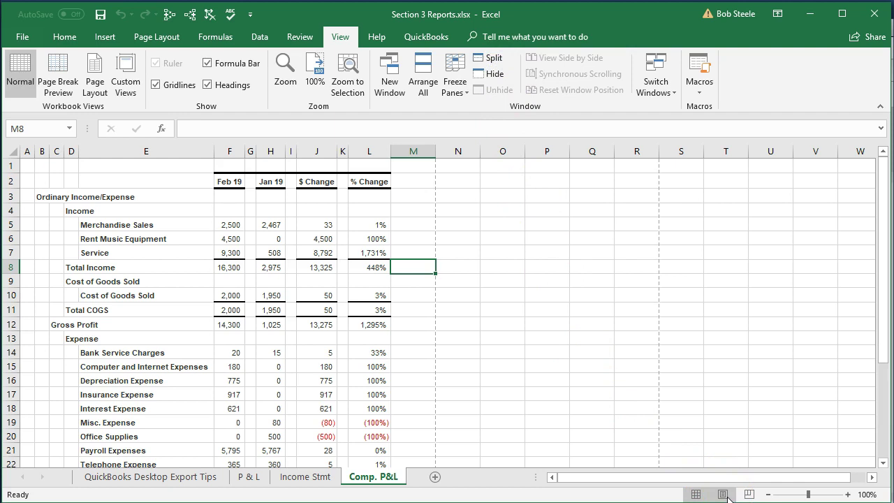
- Look over the sheet in Page Layout view, then return to Normal view
{"action": "left_click", "coordinate": [723, 495]}
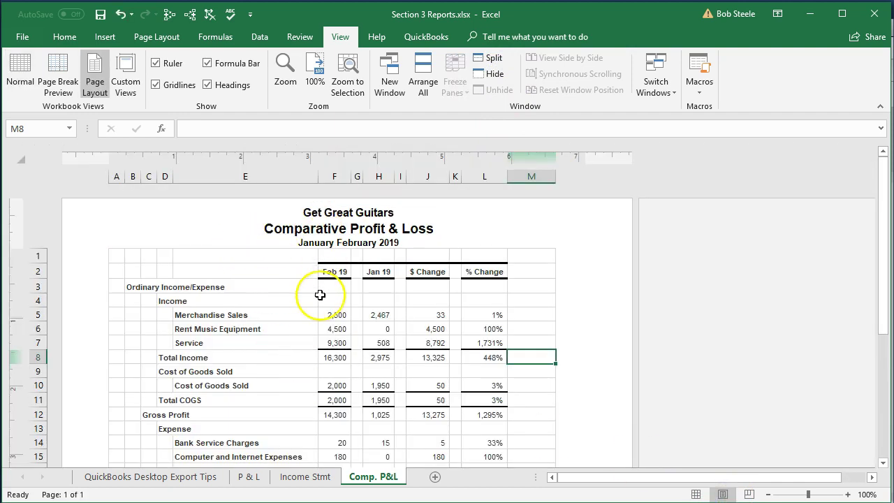
{"action": "scroll", "coordinate": [320, 294], "scroll_direction": "down", "scroll_amount": 4}
{"action": "scroll", "coordinate": [320, 295], "scroll_direction": "down", "scroll_amount": 4}
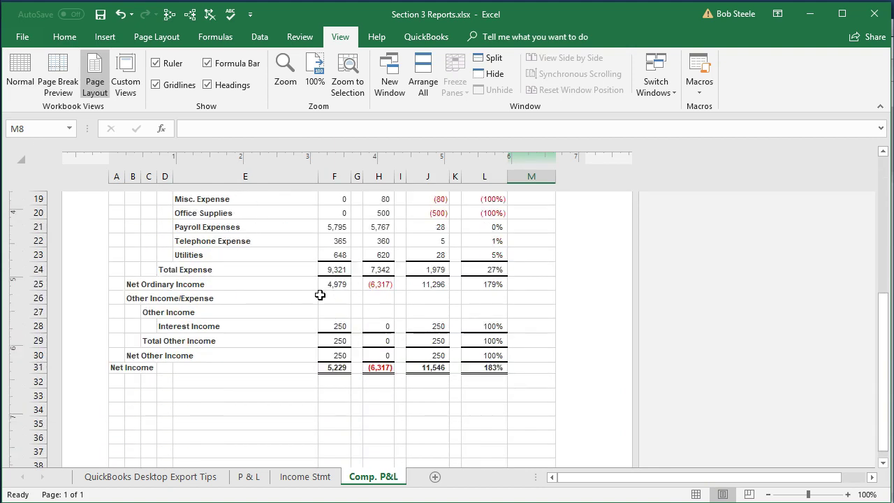
{"action": "scroll", "coordinate": [320, 295], "scroll_direction": "up", "scroll_amount": 6}
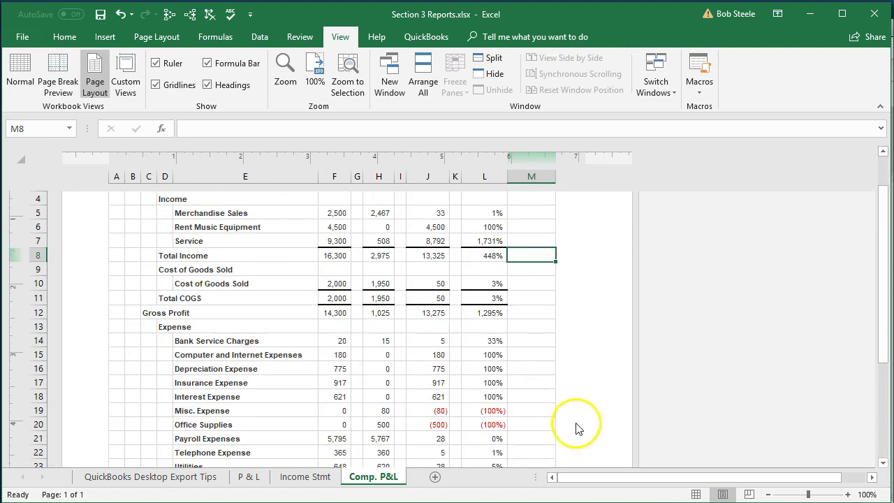
{"action": "left_click", "coordinate": [695, 494]}
{"action": "scroll", "coordinate": [160, 353], "scroll_direction": "up", "scroll_amount": 1}
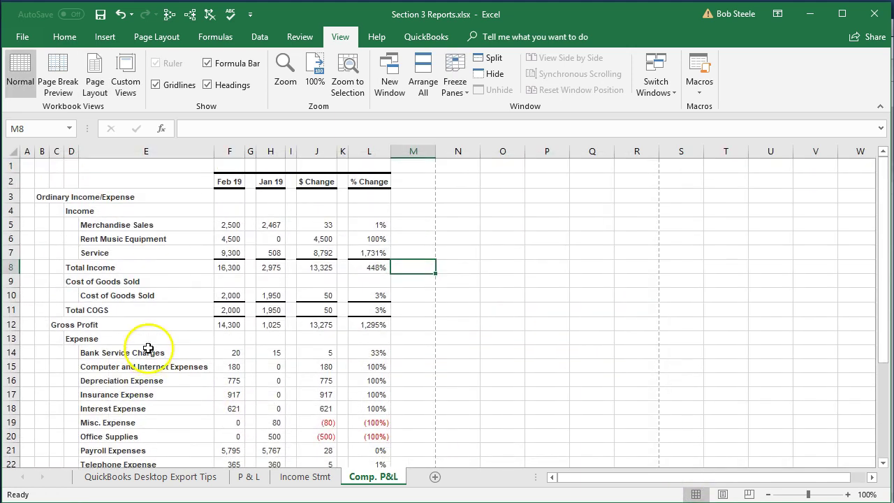
- Delete the QuickBooks Desktop Export Tips sheet and go back to Comp. P&L
{"action": "left_click", "coordinate": [180, 482]}
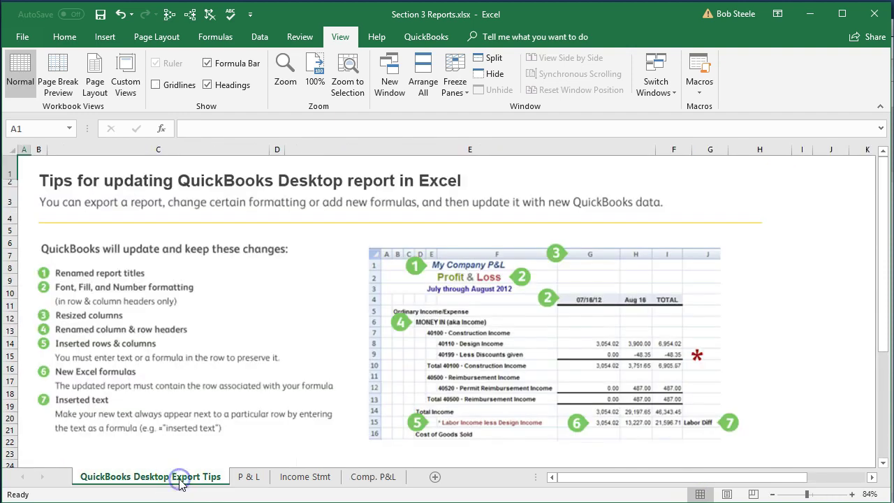
{"action": "right_click", "coordinate": [180, 478]}
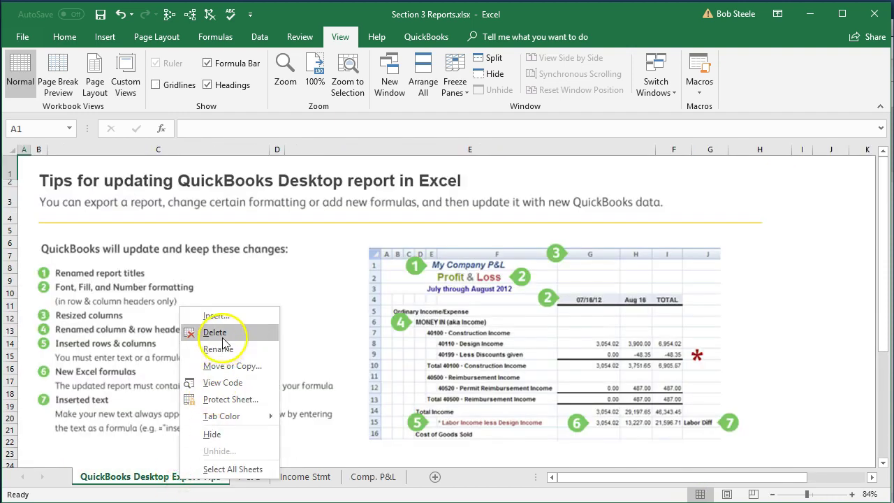
{"action": "left_click", "coordinate": [214, 332]}
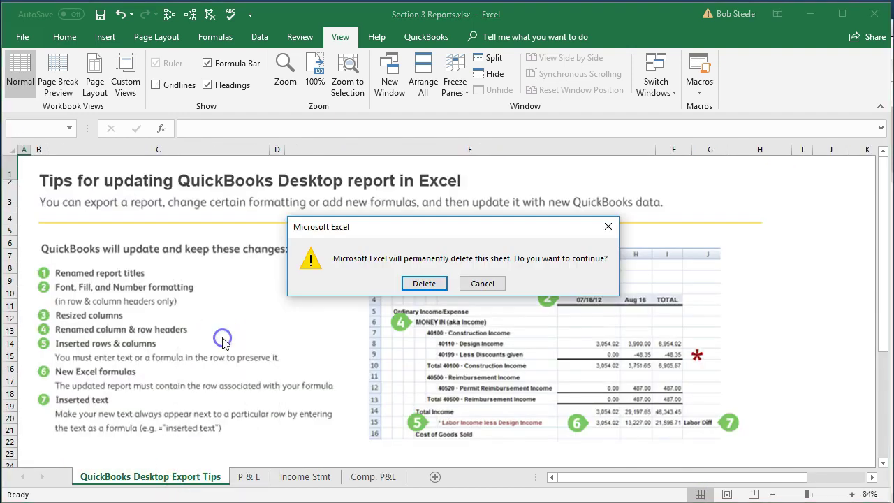
{"action": "left_click", "coordinate": [424, 286]}
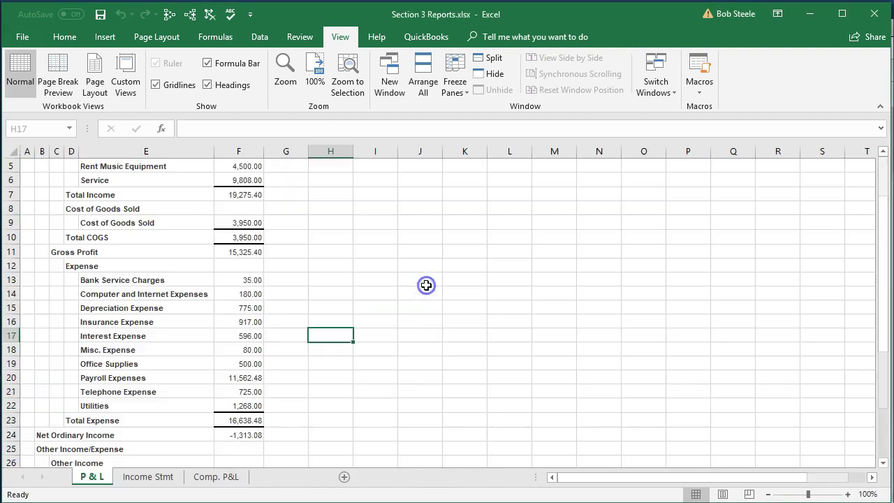
{"action": "left_click", "coordinate": [216, 476]}
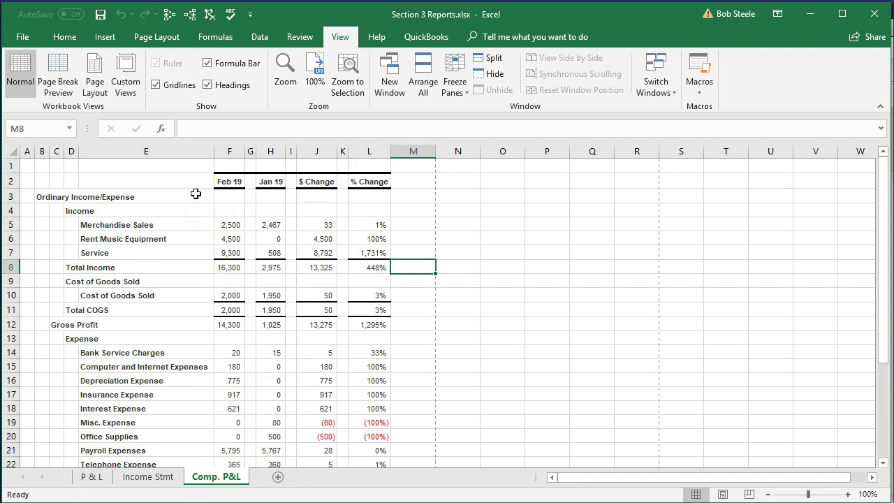
- Preview printing the entire workbook, paging through all three pages
{"action": "left_click", "coordinate": [22, 36]}
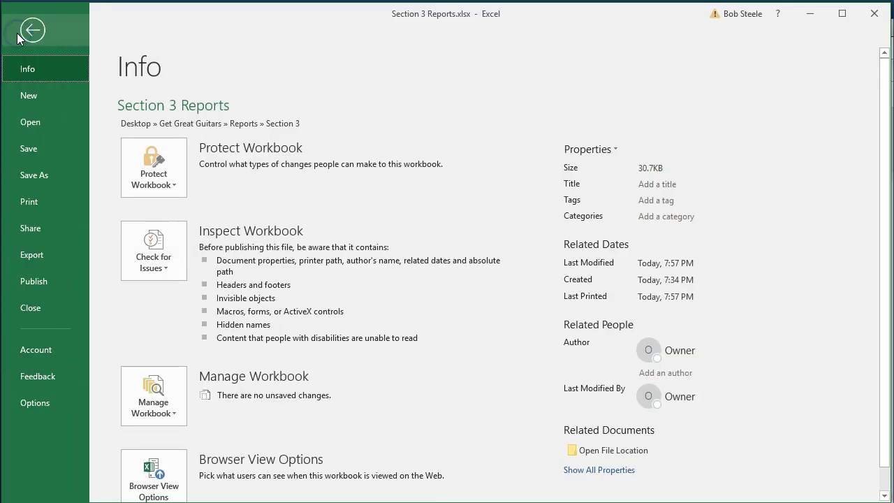
{"action": "left_click", "coordinate": [32, 201]}
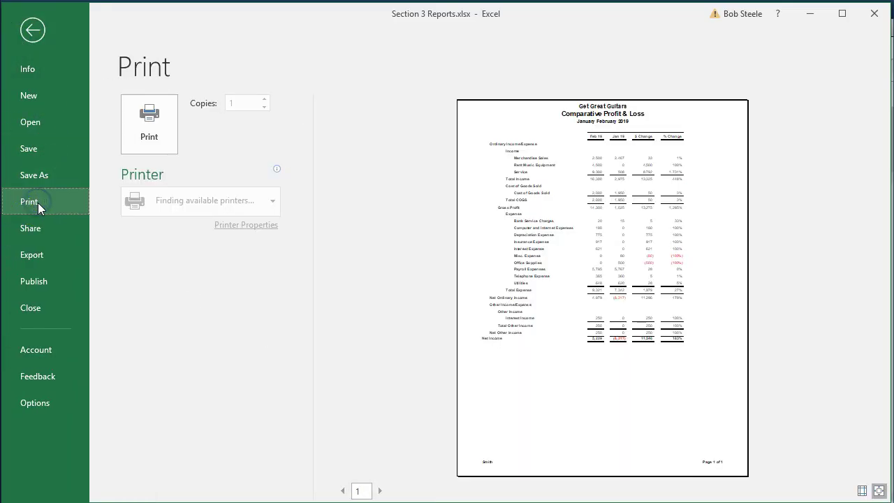
{"action": "left_click", "coordinate": [253, 274]}
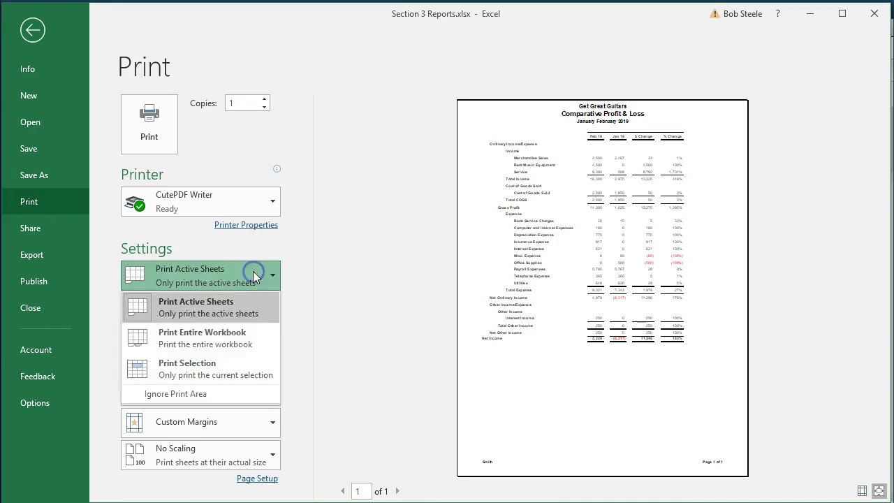
{"action": "left_click", "coordinate": [256, 343]}
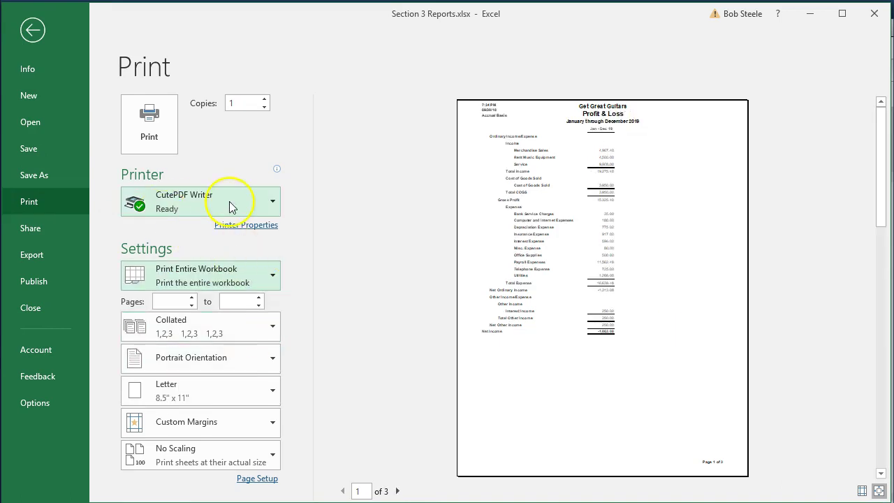
{"action": "left_click", "coordinate": [398, 491]}
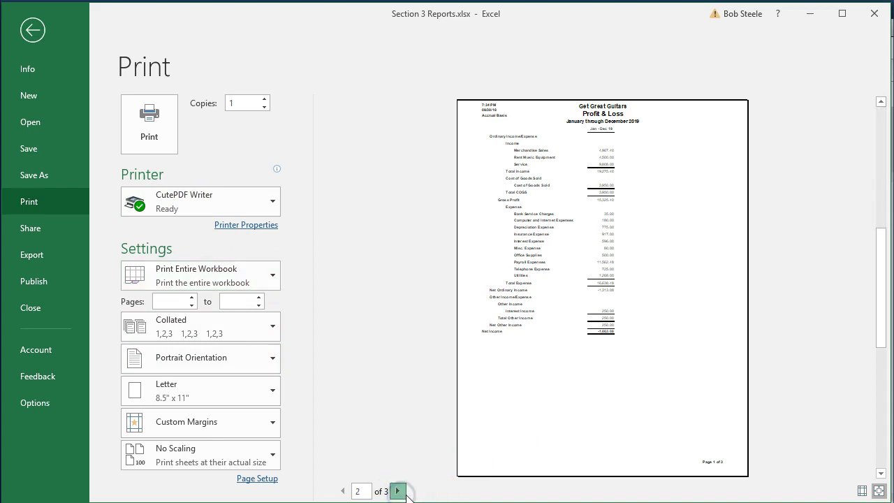
{"action": "left_click", "coordinate": [397, 491]}
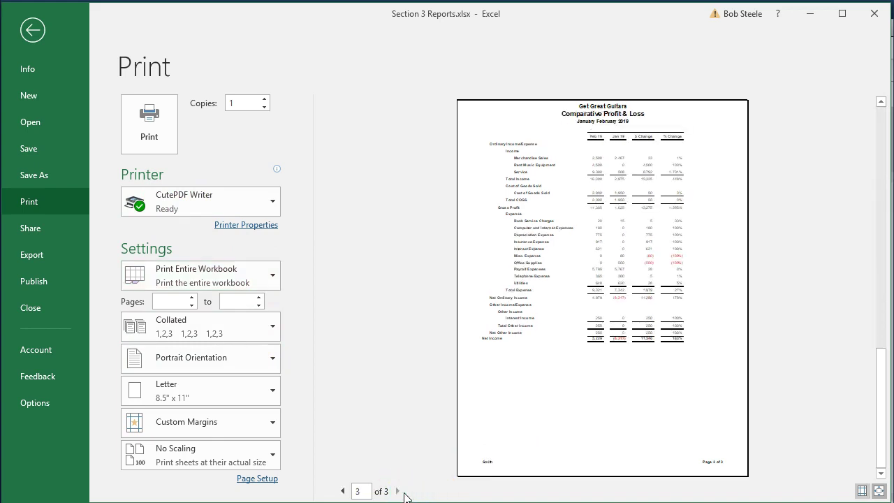
{"action": "left_click", "coordinate": [391, 469]}
- Close Excel, saving Section 3 Reports in its current format
{"action": "left_click", "coordinate": [876, 21]}
{"action": "left_click", "coordinate": [383, 262]}
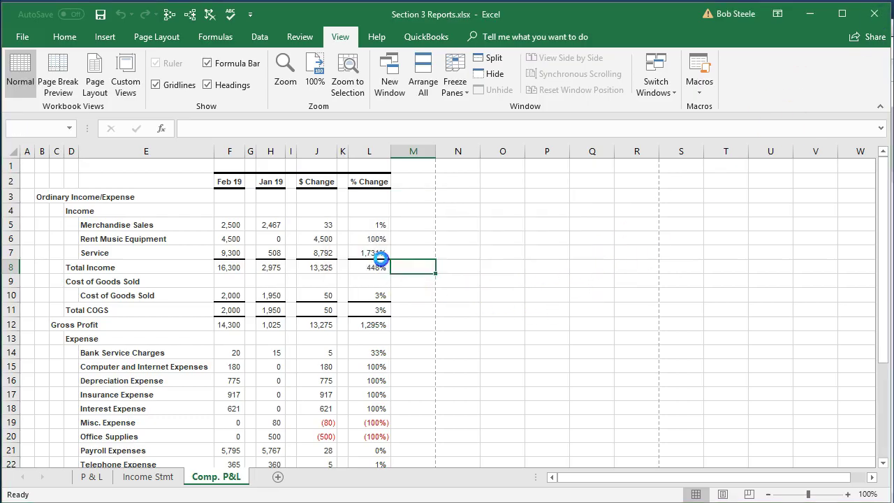
{"action": "left_click", "coordinate": [377, 303]}
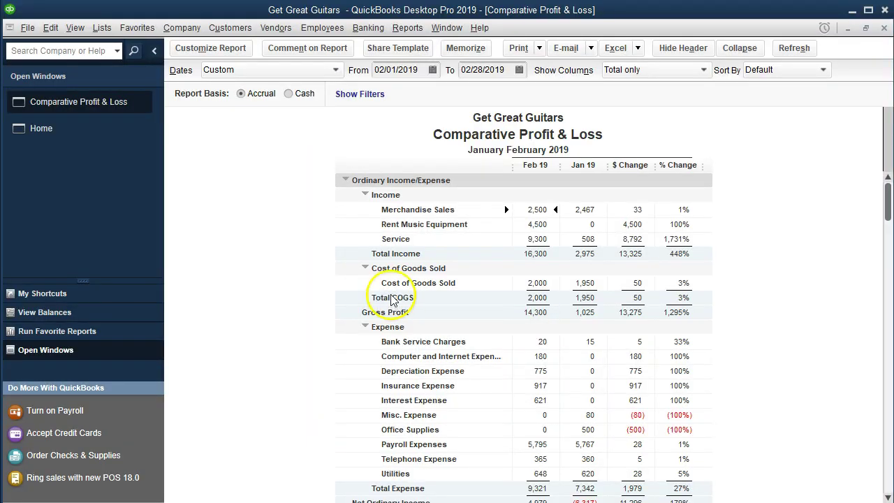
- Print the Comparative Profit & Loss report to the CutePDF Writer
{"action": "left_click", "coordinate": [539, 50]}
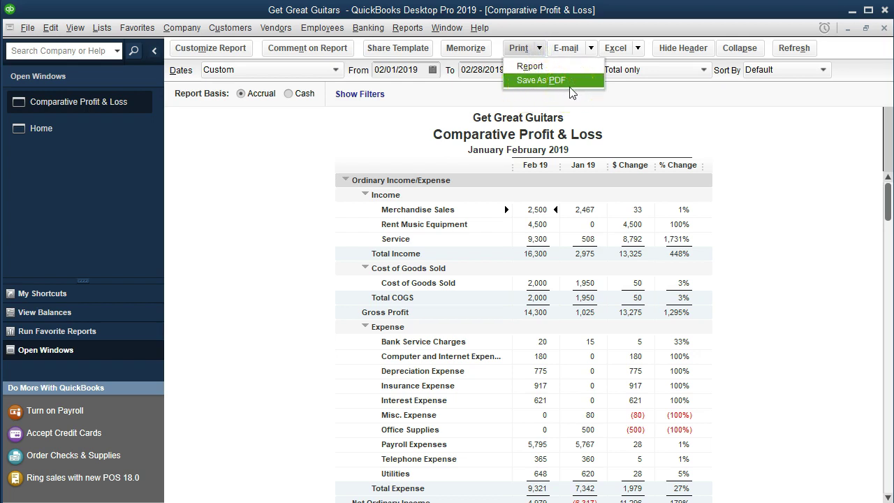
{"action": "left_click", "coordinate": [566, 70]}
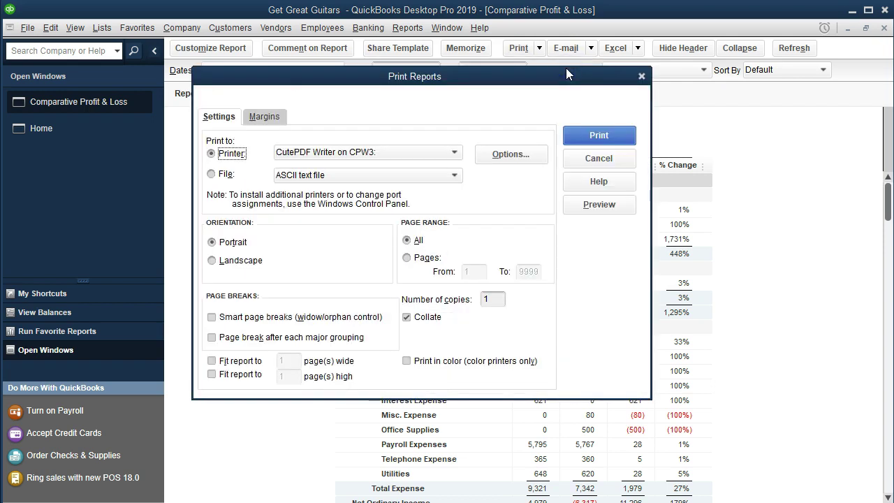
{"action": "left_click", "coordinate": [409, 169]}
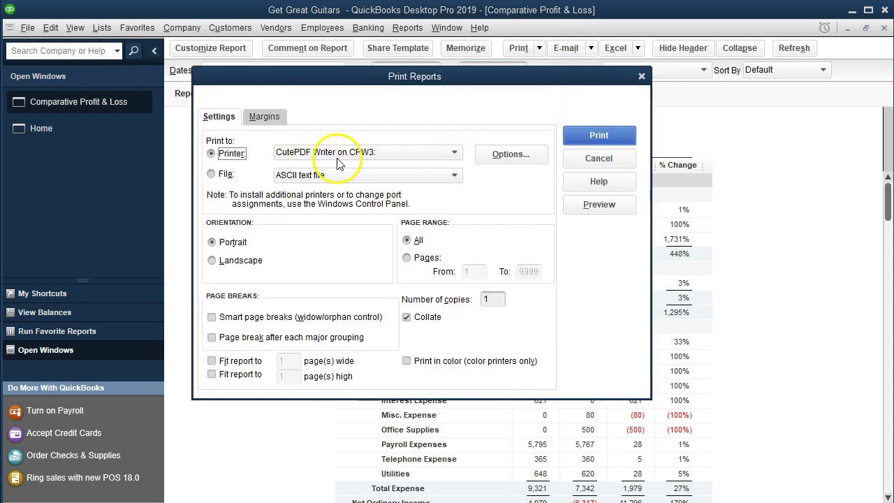
{"action": "left_click", "coordinate": [594, 137]}
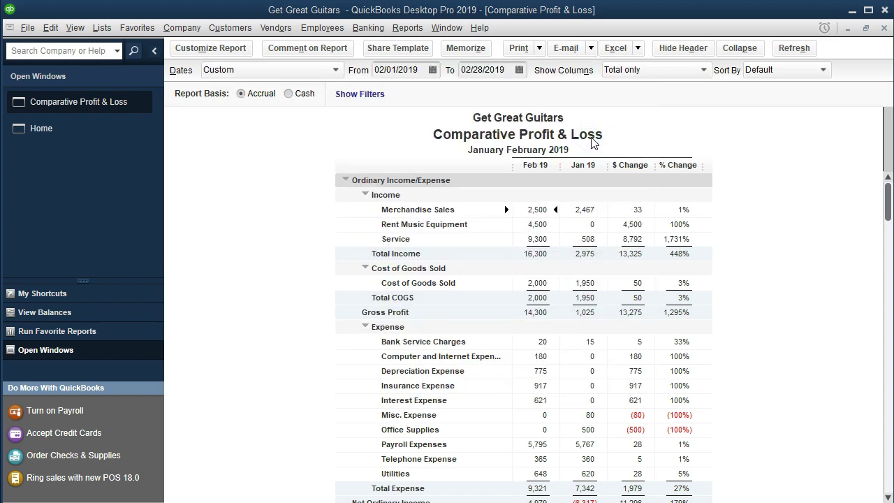
- Save the PDF as Comp P&L.pdf in the Section 3 folder
{"action": "left_click", "coordinate": [487, 145]}
{"action": "left_click", "coordinate": [486, 159]}
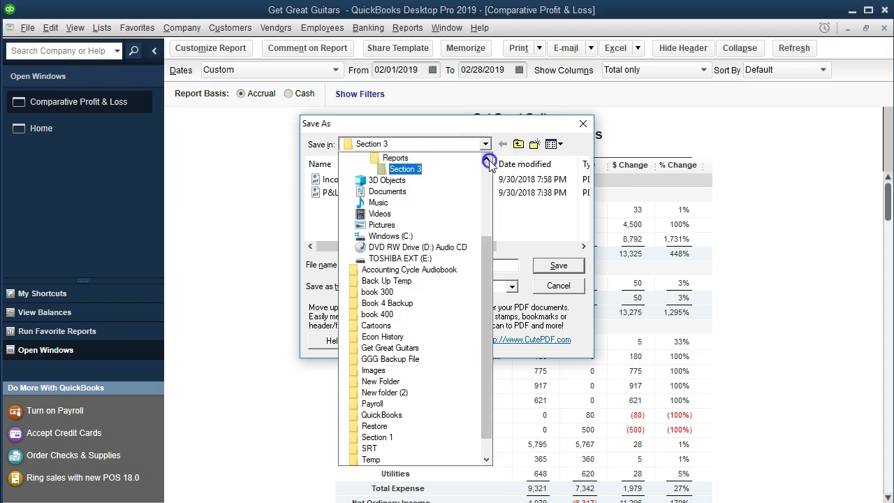
{"action": "left_click", "coordinate": [522, 225]}
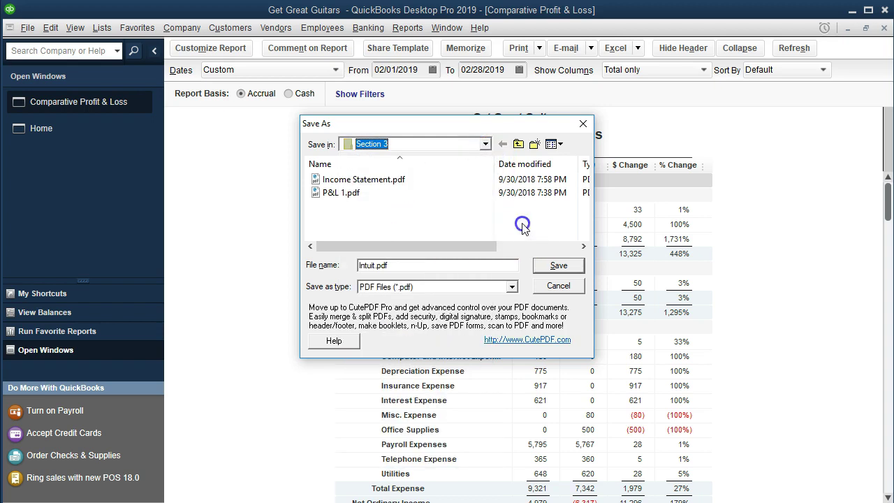
{"action": "left_click", "coordinate": [375, 266]}
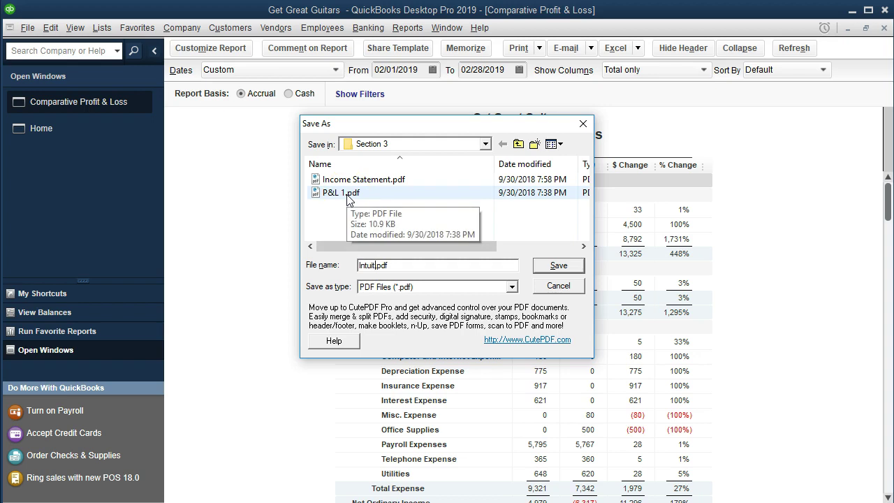
{"action": "key", "text": "BackSpace"}
{"action": "key", "text": "BackSpace"}
{"action": "key", "text": "BackSpace"}
{"action": "key", "text": "BackSpace"}
{"action": "key", "text": "BackSpace"}
{"action": "key", "text": "BackSpace"}
{"action": "type", "text": "Comp P&L"}
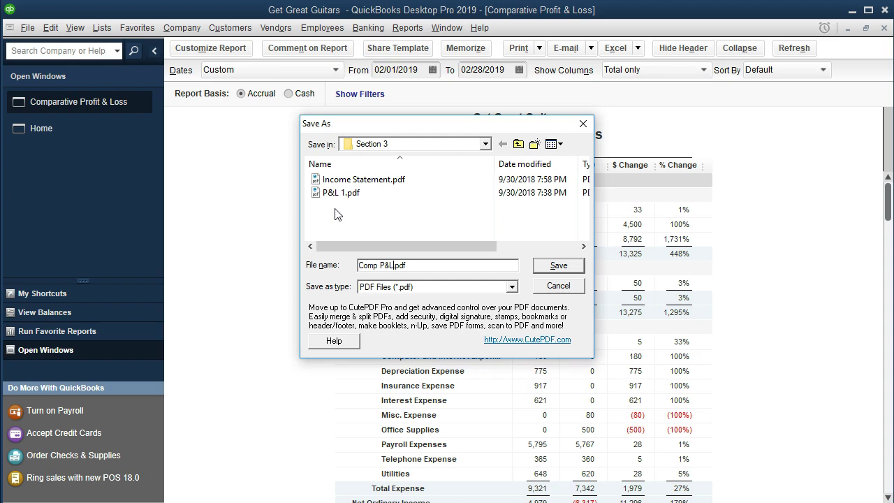
{"action": "left_click", "coordinate": [551, 269]}
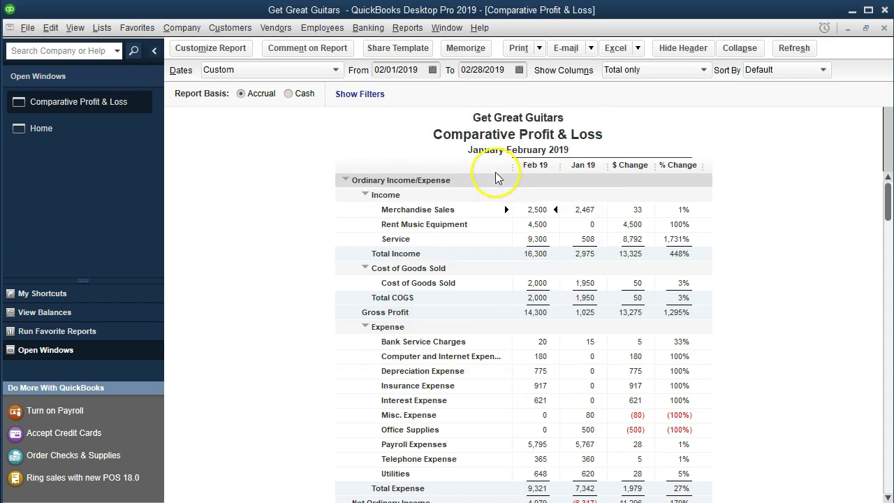